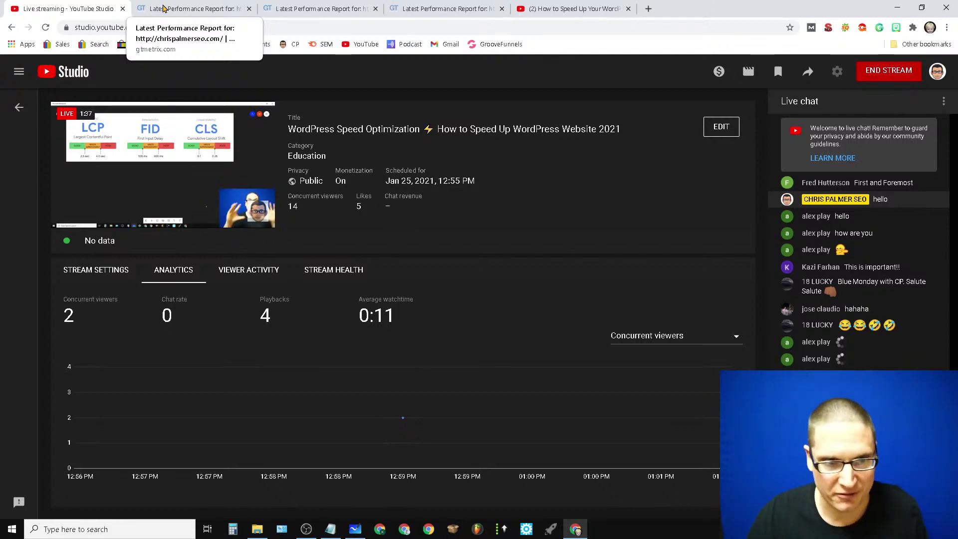
Compare the Web Vitals across the three open GTmetrix reports, highlighting the Cumulative Layout Shift score for the Las Vegas digital marketing agency page
left_click(163, 8)
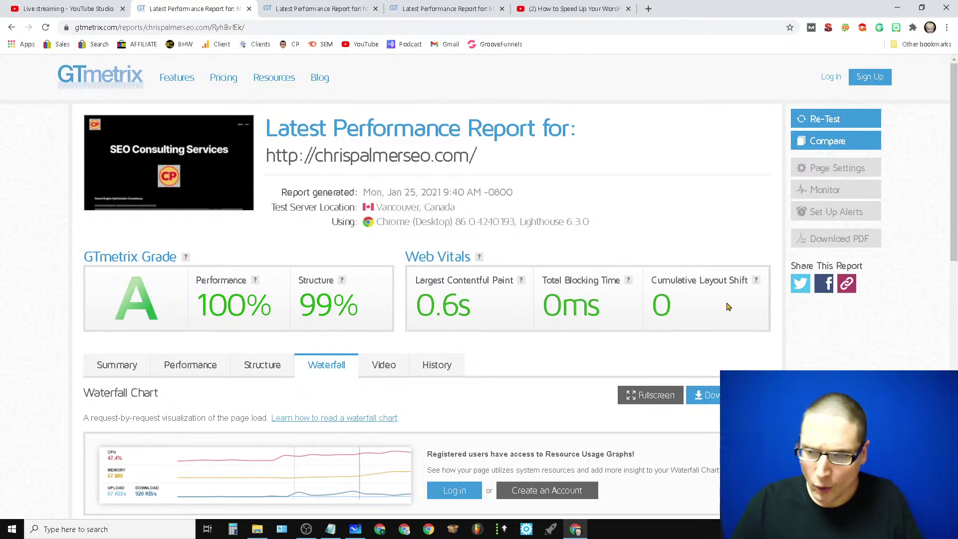
left_click_drag(727, 307, 108, 318)
left_click(295, 7)
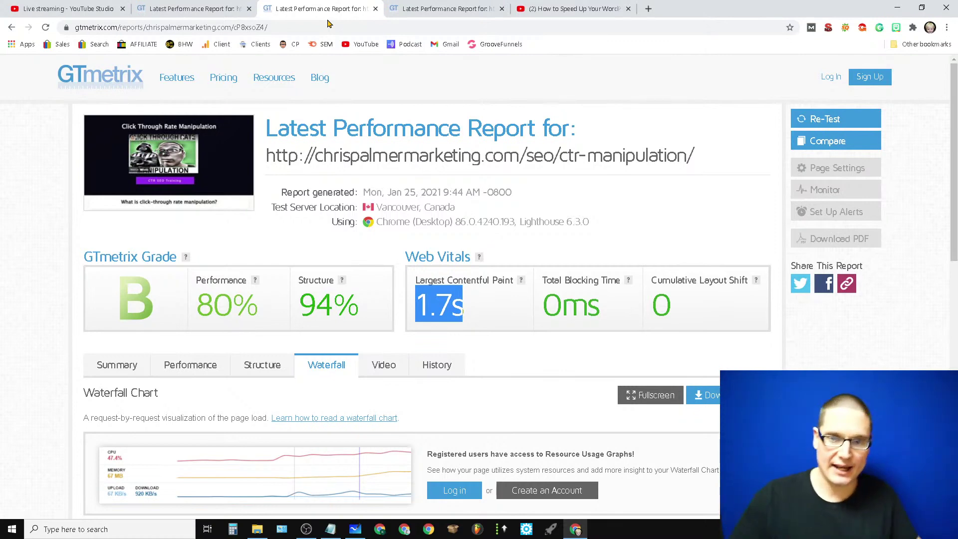
left_click(528, 280)
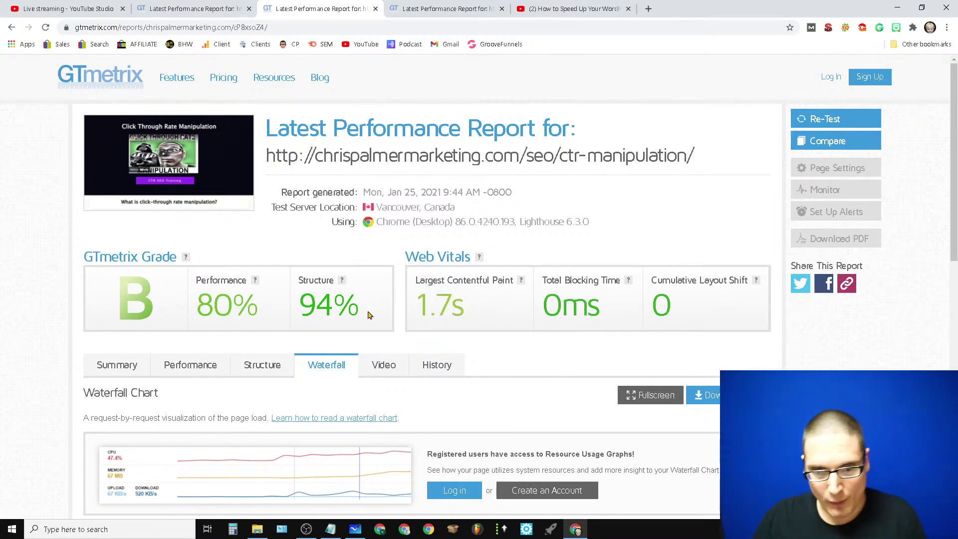
left_click_drag(416, 312, 740, 311)
left_click(419, 6)
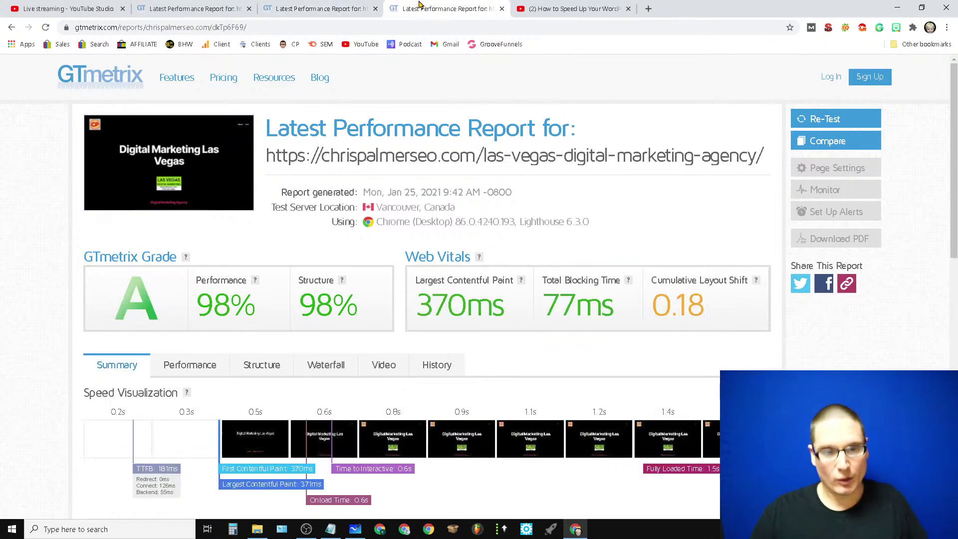
left_click_drag(709, 315, 656, 319)
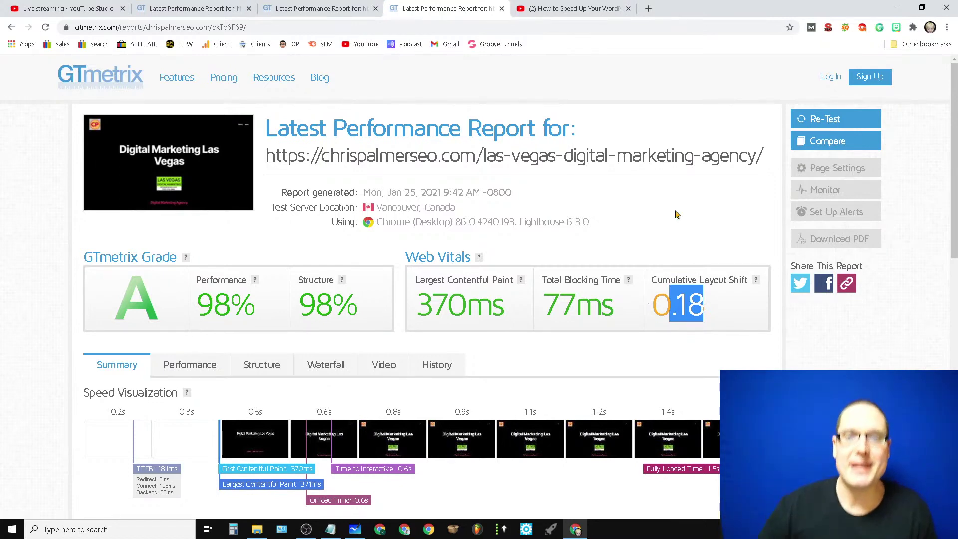
Search Google for "wp rocket" in a new browser tab
left_click(648, 8)
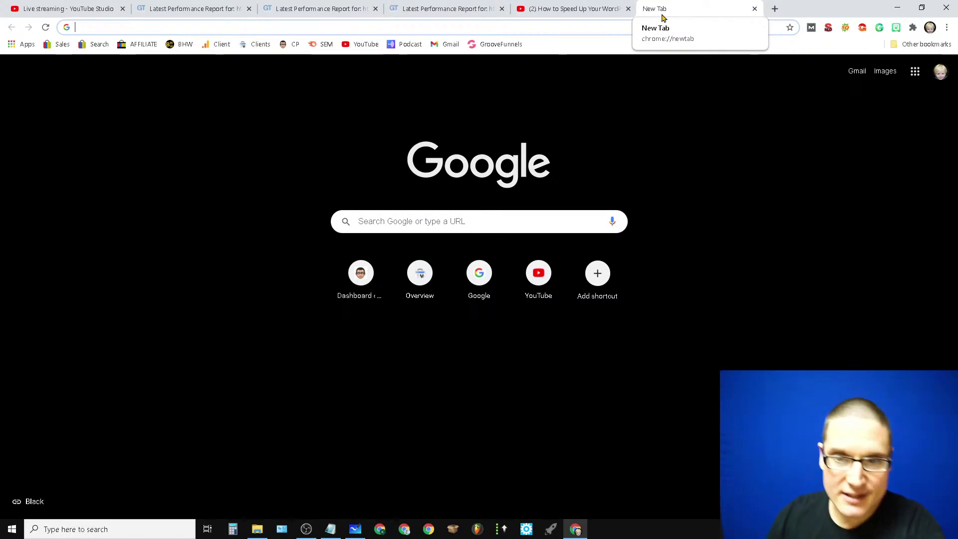
left_click(323, 30)
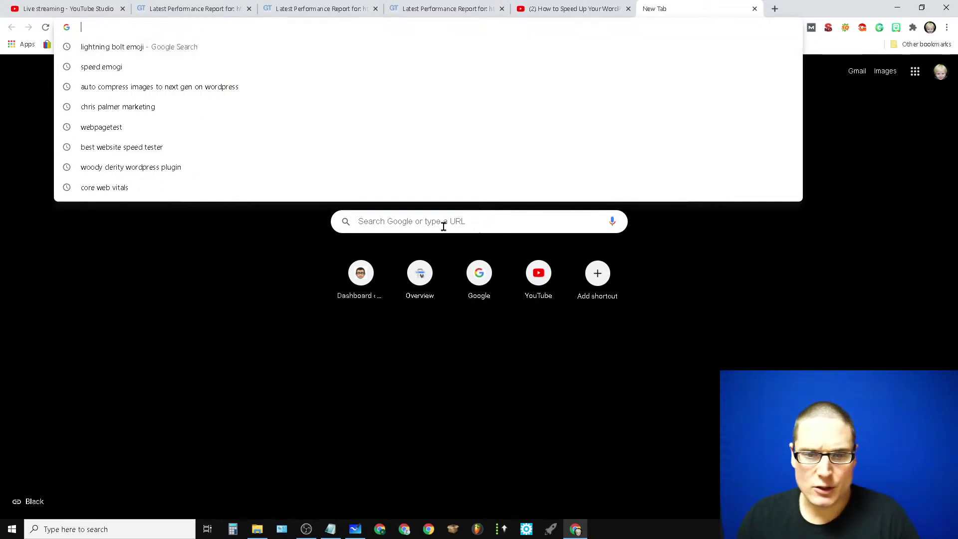
left_click(390, 220)
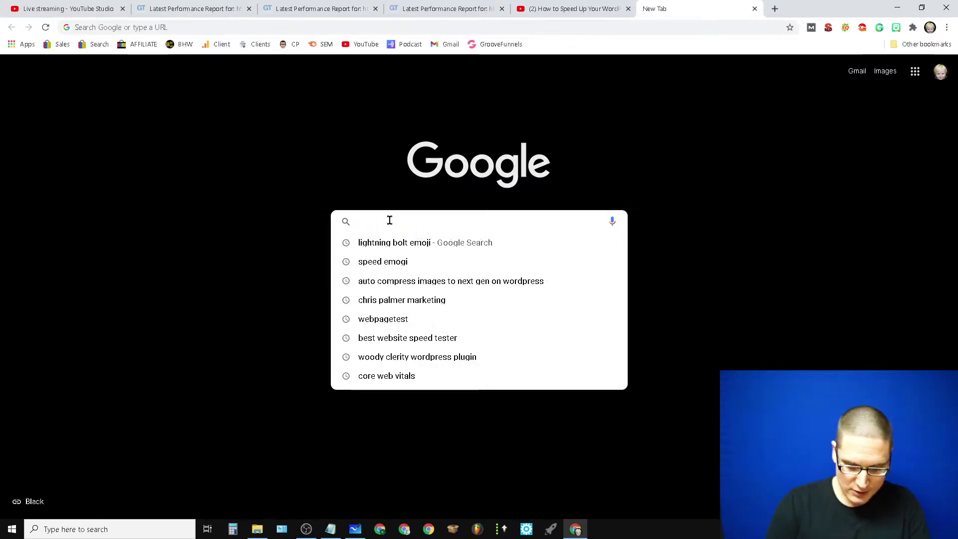
type("wo")
key("BackSpace")
key("BackSpace")
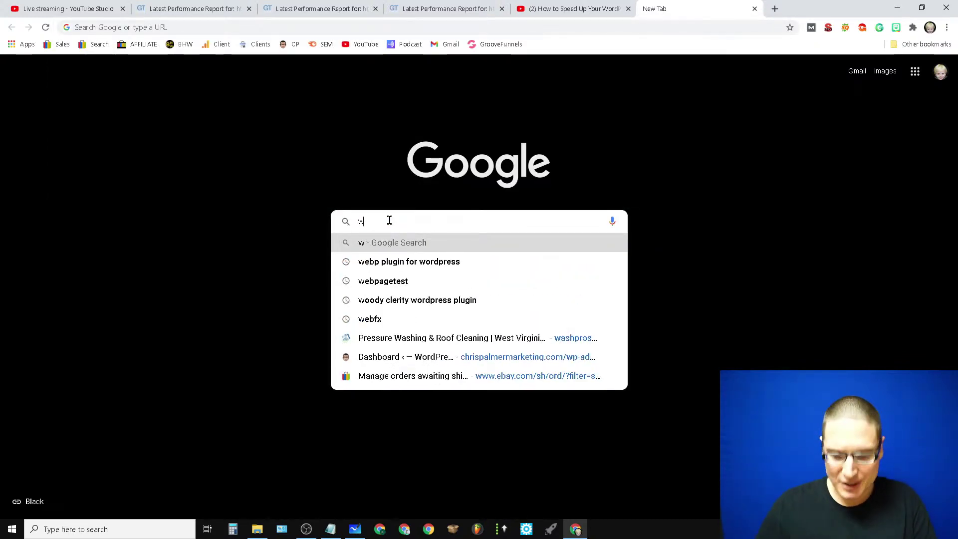
key("BackSpace")
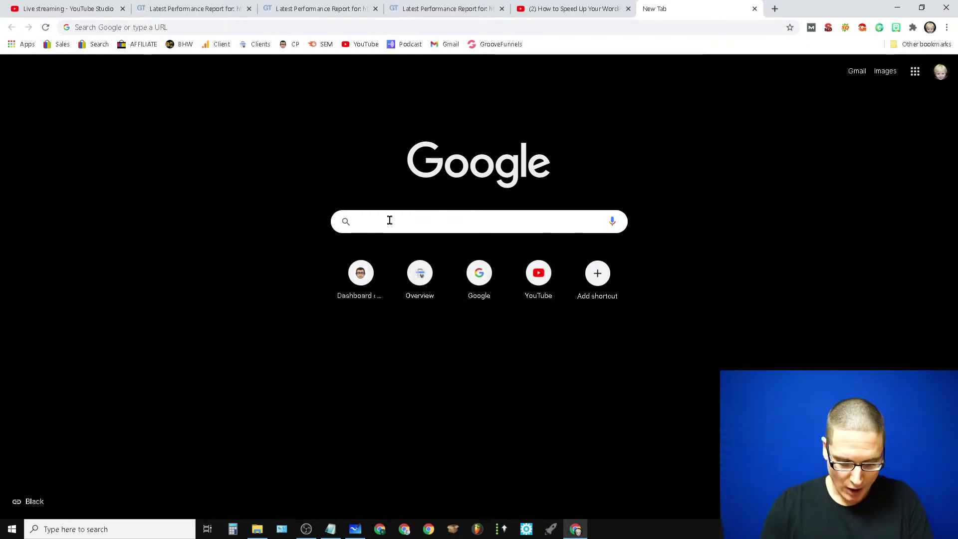
type("wp rocket")
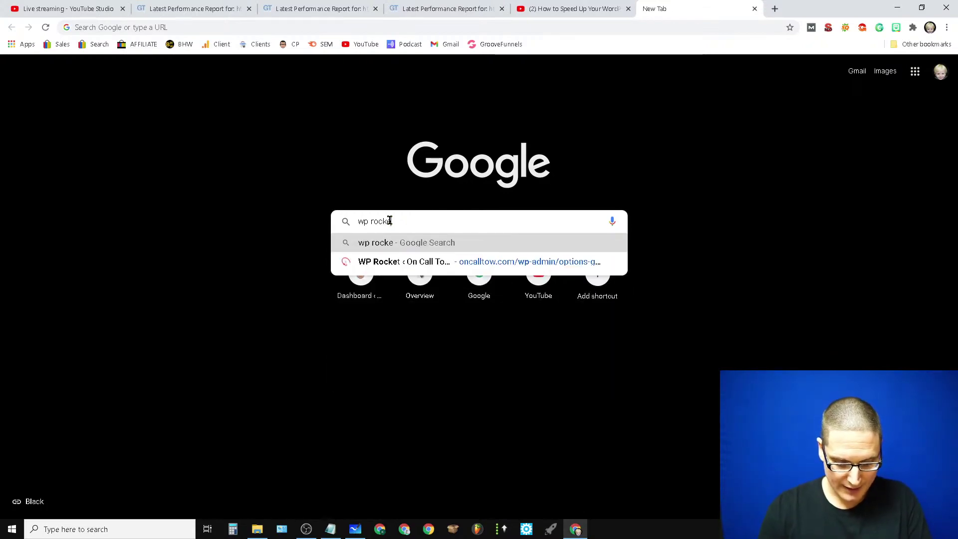
key("Return")
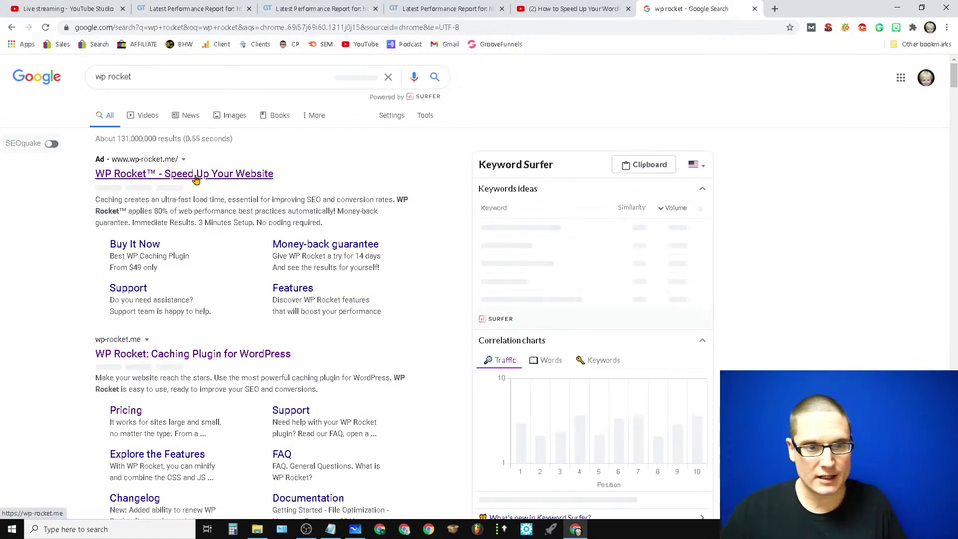
View the WP Rocket homepage from the "WP Rocket: Caching Plugin for WordPress" result, and close that page to return to the search results
left_click(171, 352)
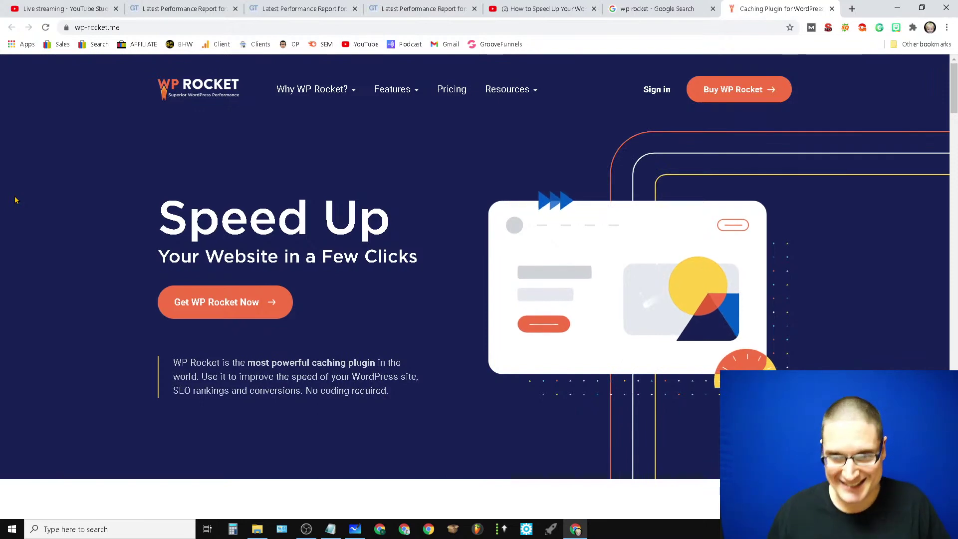
left_click(832, 9)
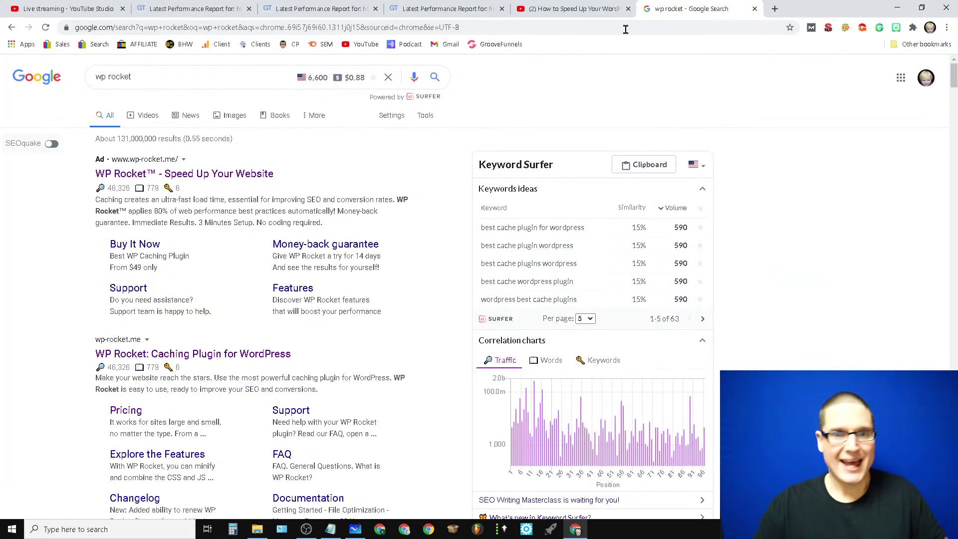
left_click(608, 28)
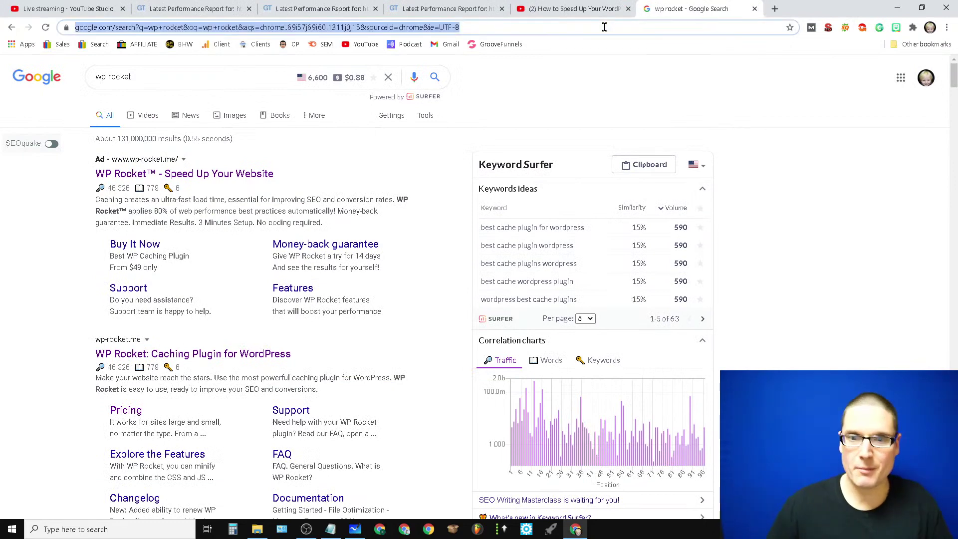
Close the three GTmetrix performance report tabs
left_click(502, 8)
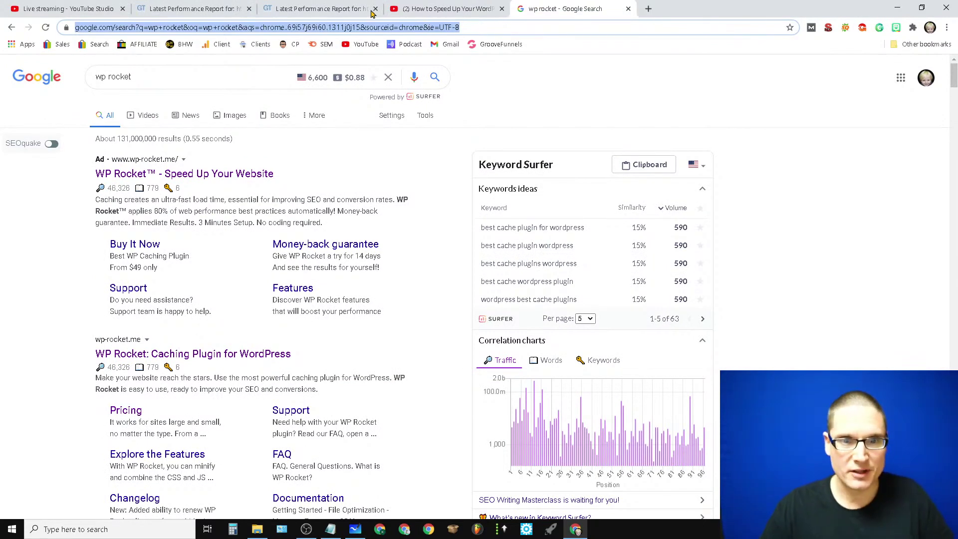
left_click(375, 8)
left_click(219, 8)
left_click(249, 8)
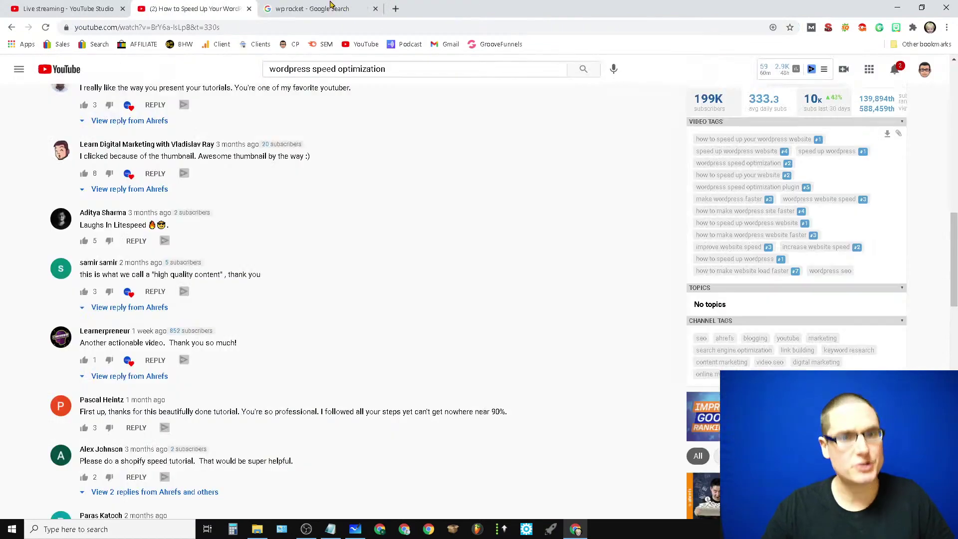
Return to the Google results and replace the "wp rocket" query with a search for "webp"
left_click(330, 4)
triple_click(170, 81)
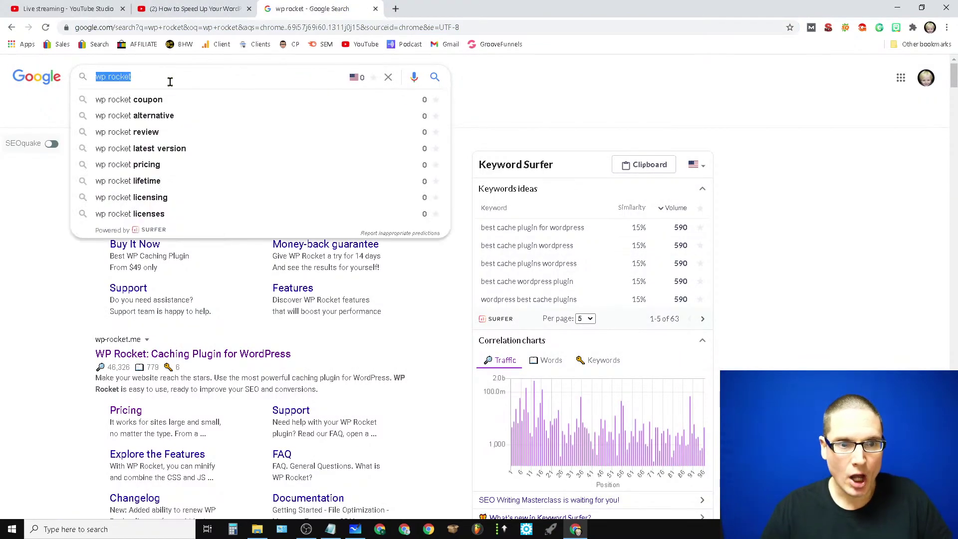
key("BackSpace")
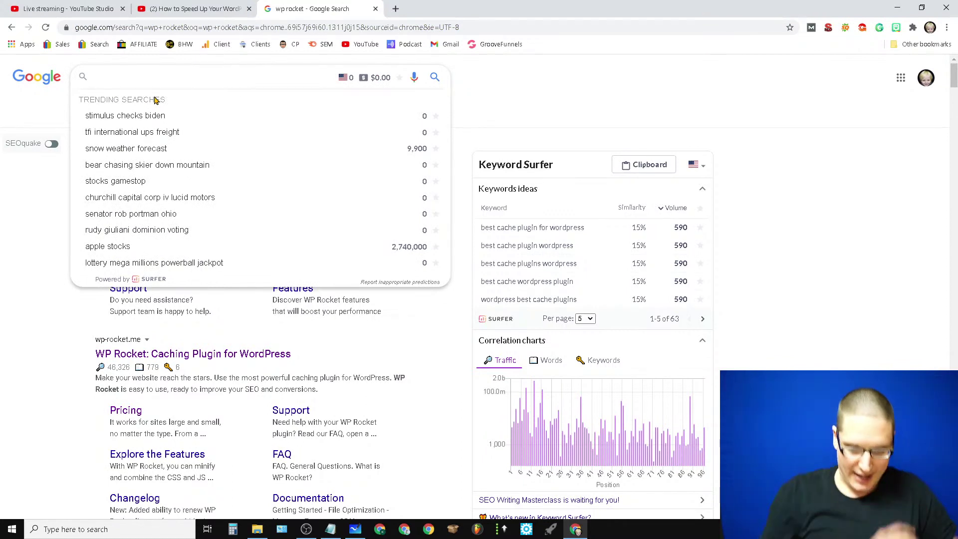
type("webp")
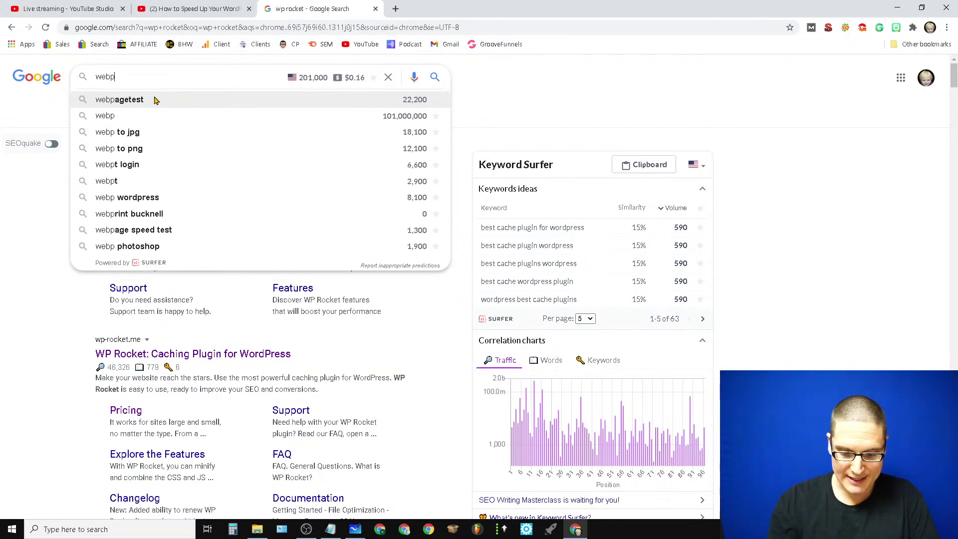
key("Return")
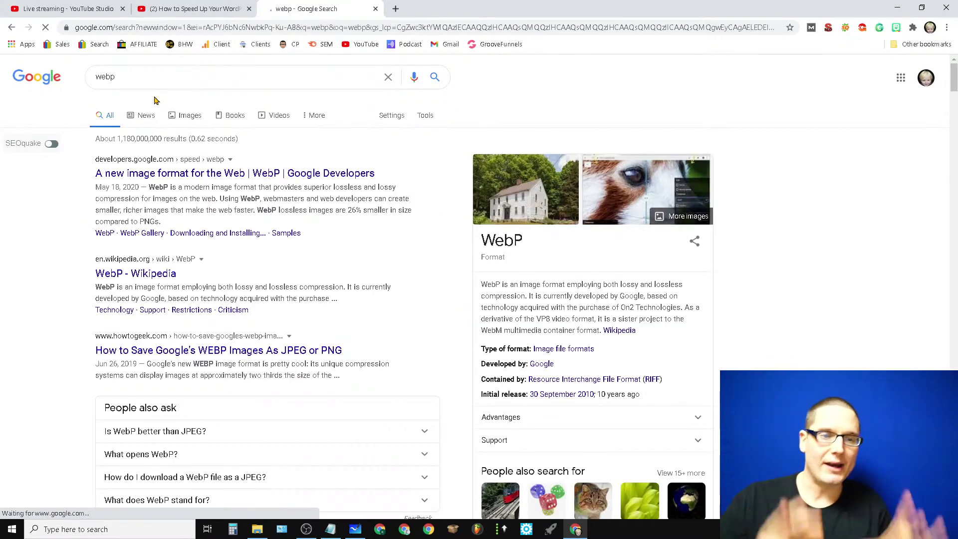
Refine the Google search to "webp images"
left_click(150, 80)
type("ima")
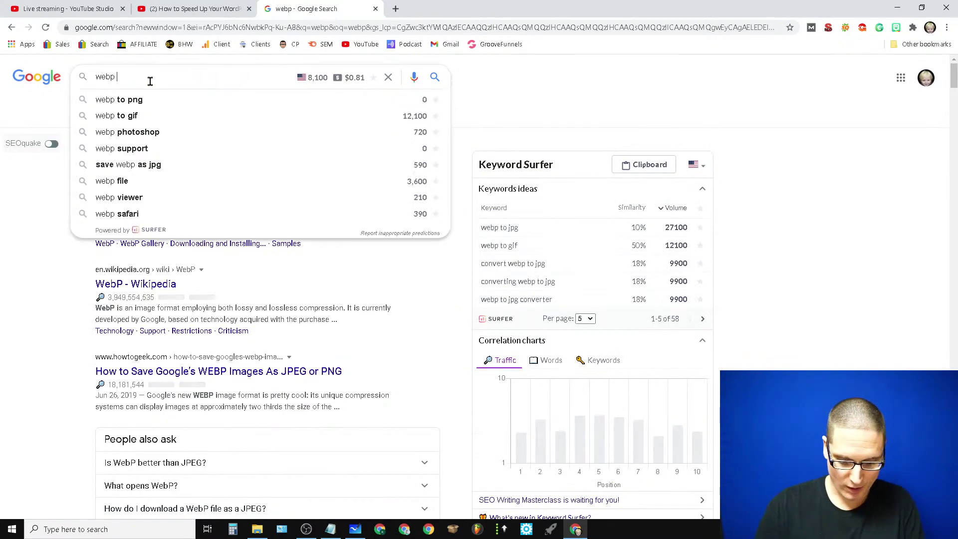
type("ges")
key("Return")
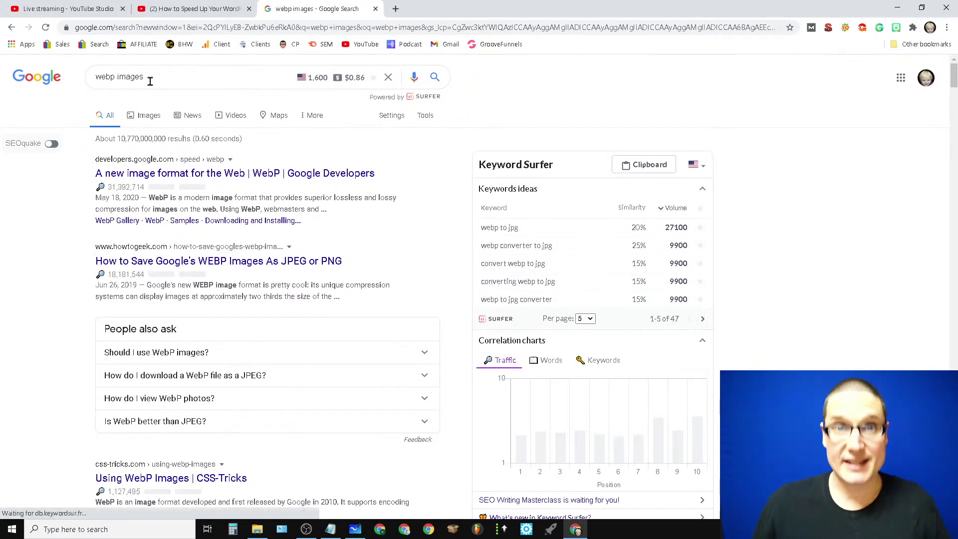
left_click(142, 82)
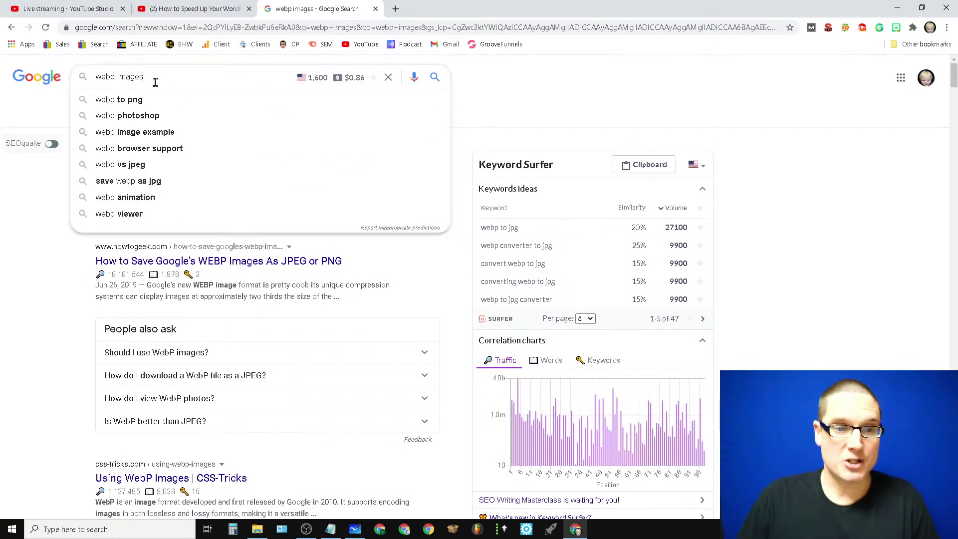
left_click(599, 106)
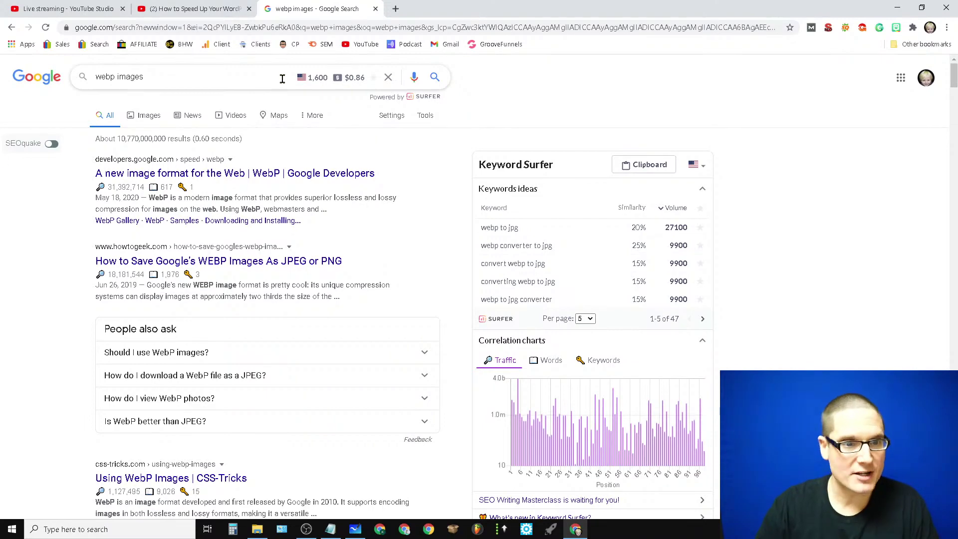
Replace the current Google query with a search for "imagely pro"
left_click_drag(282, 78, 32, 88)
key("BackSpace")
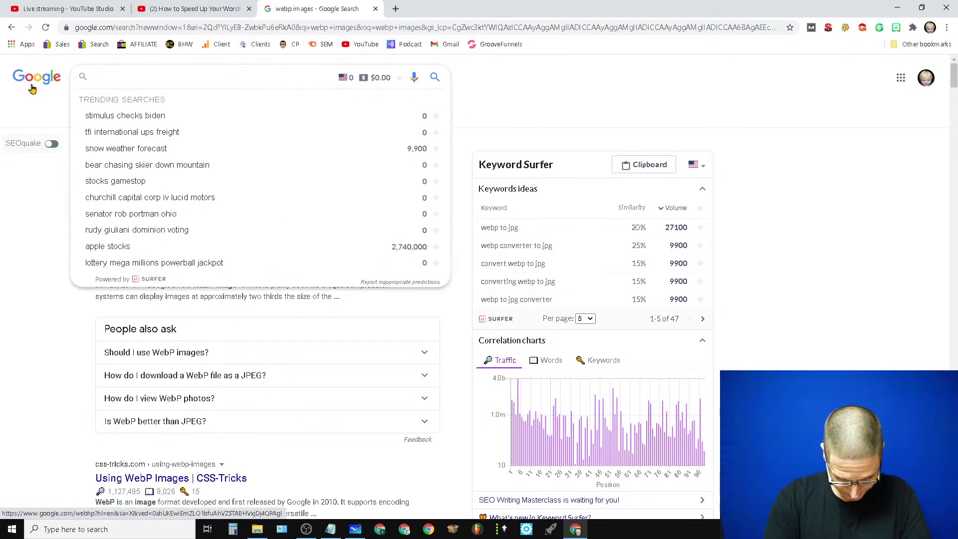
type("imagely ")
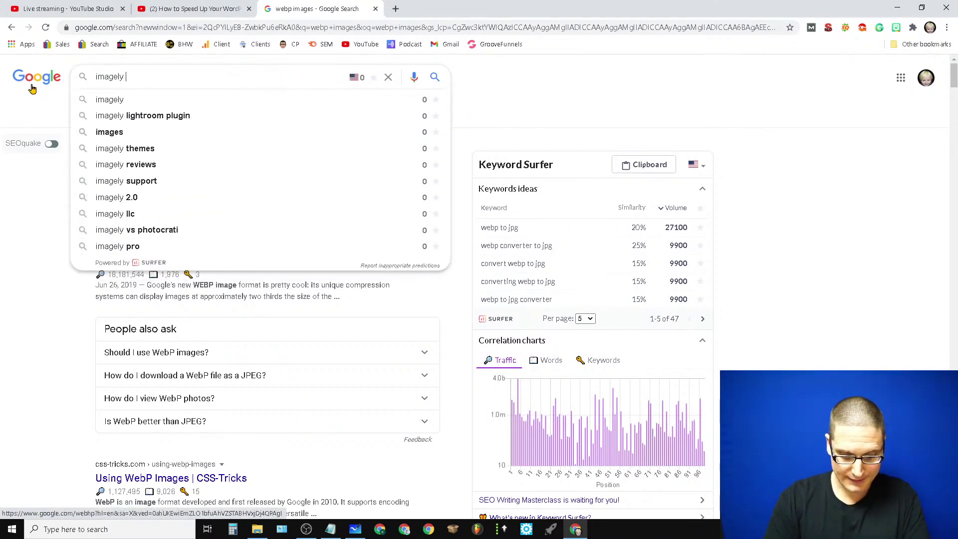
type("pro")
key("Return")
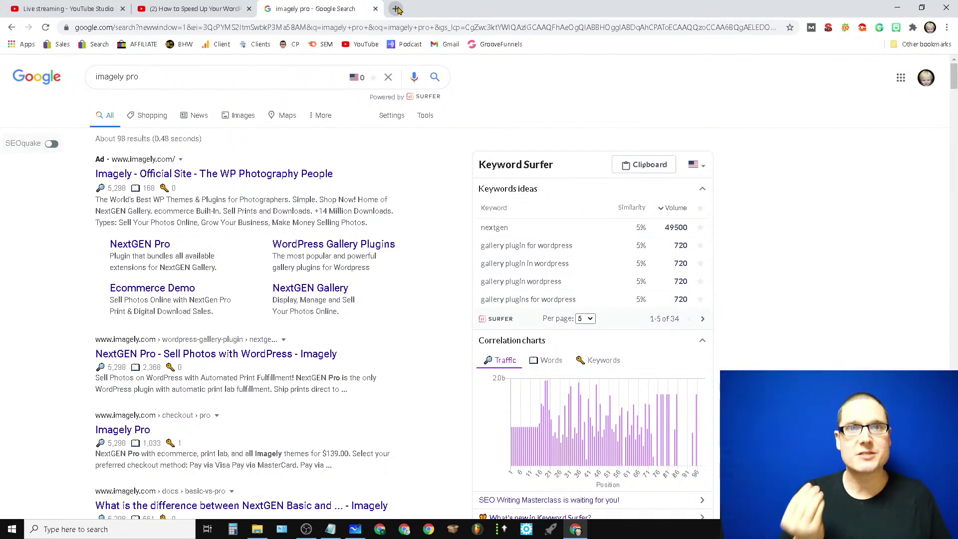
Search Google for "litespeed cache plugin" in a new browser tab
left_click(395, 9)
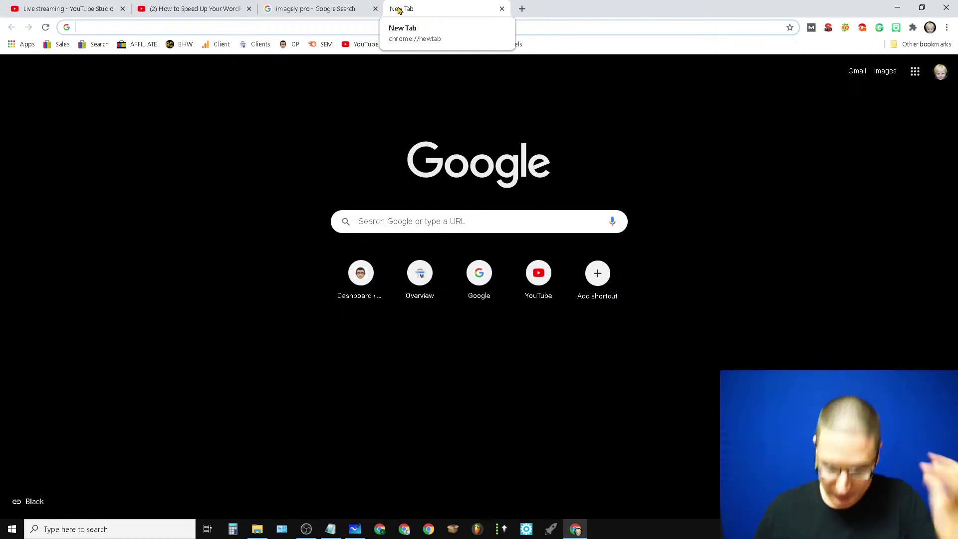
left_click(473, 227)
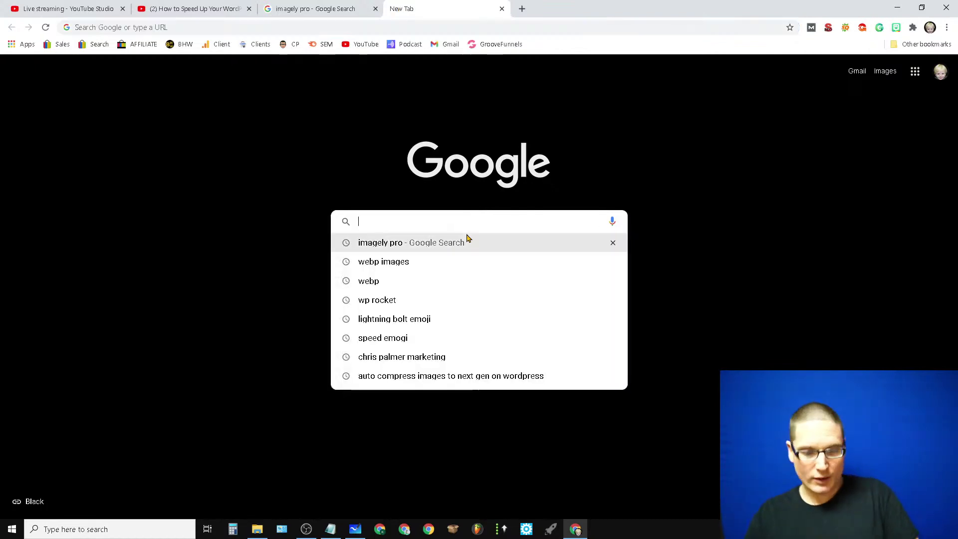
type("lite")
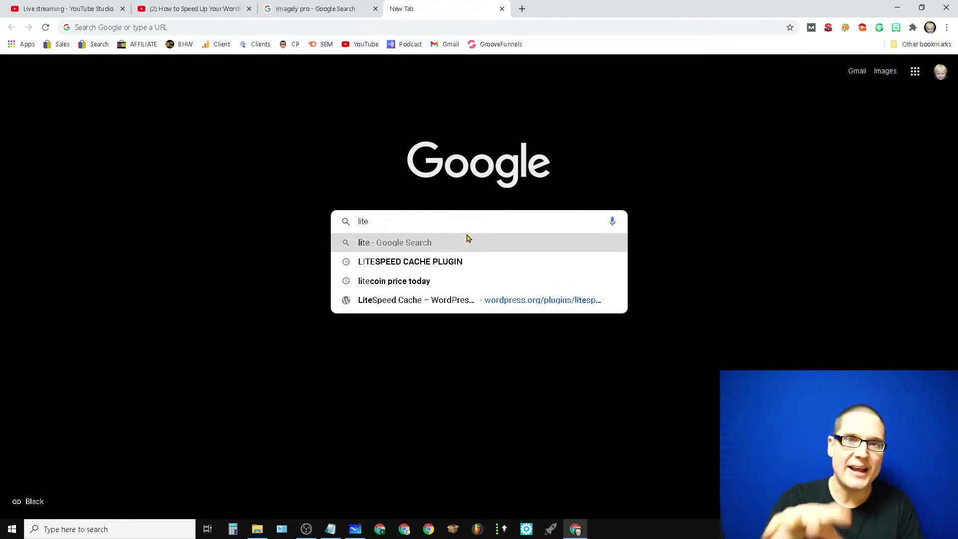
type("speed")
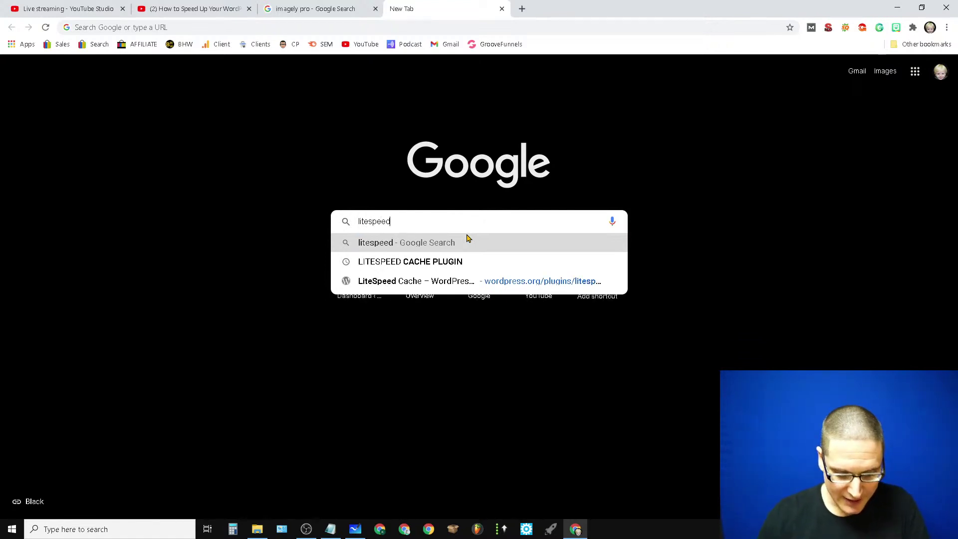
type(" cache plugin")
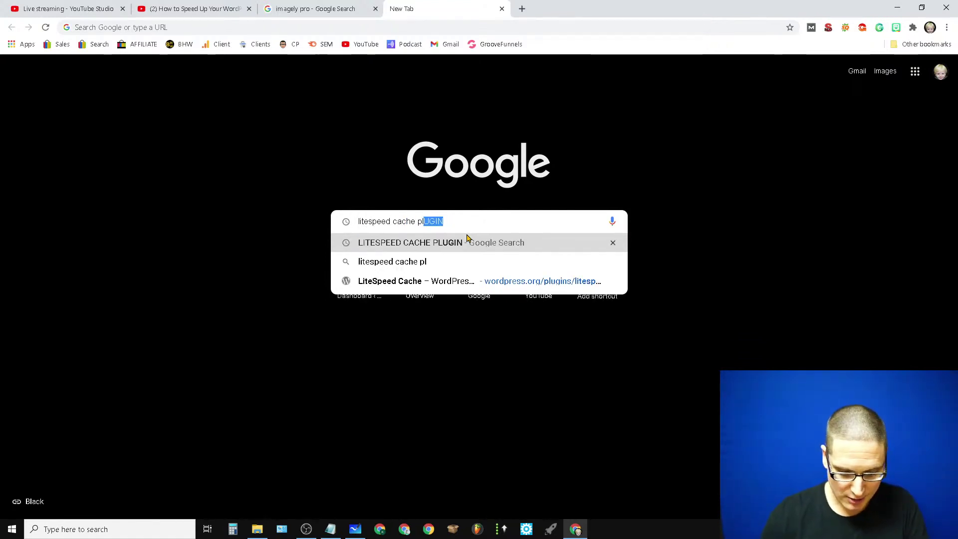
key("Return")
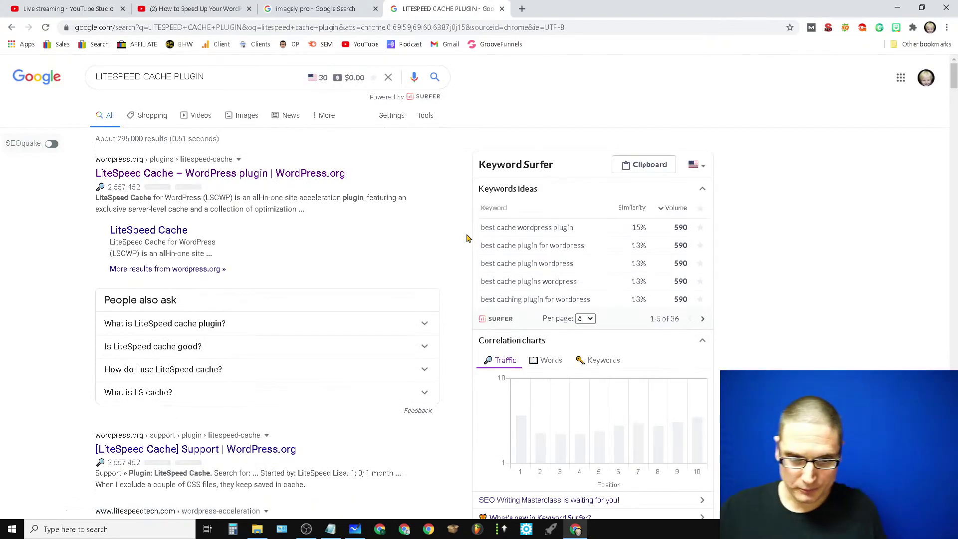
Open the WordPress.org LiteSpeed Cache plugin result in a separate tab and switch to it
right_click(277, 170)
left_click(310, 176)
left_click(524, 8)
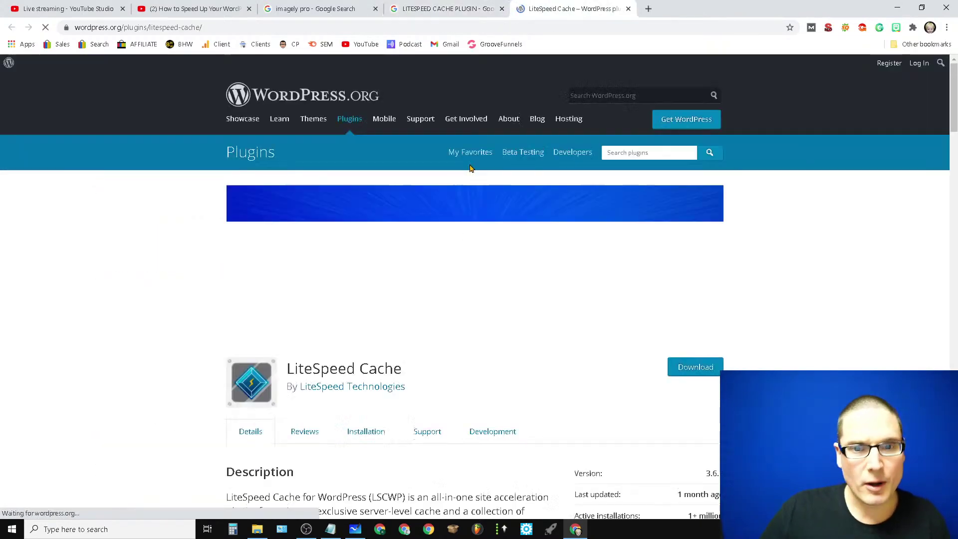
Examine the LiteSpeed Cache plugin's description and its list of optimization features
scroll(429, 195, "down", 15)
scroll(324, 395, "up", 15)
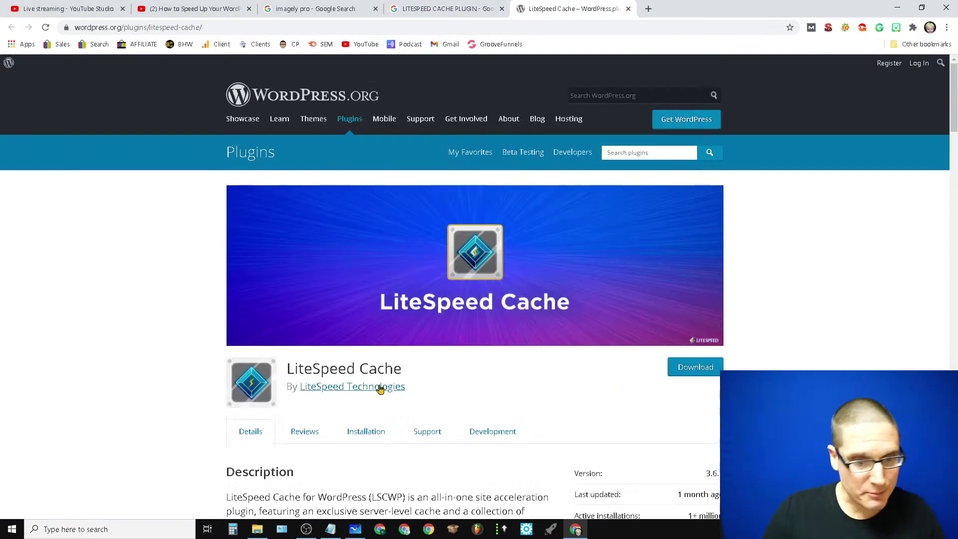
left_click_drag(402, 369, 287, 369)
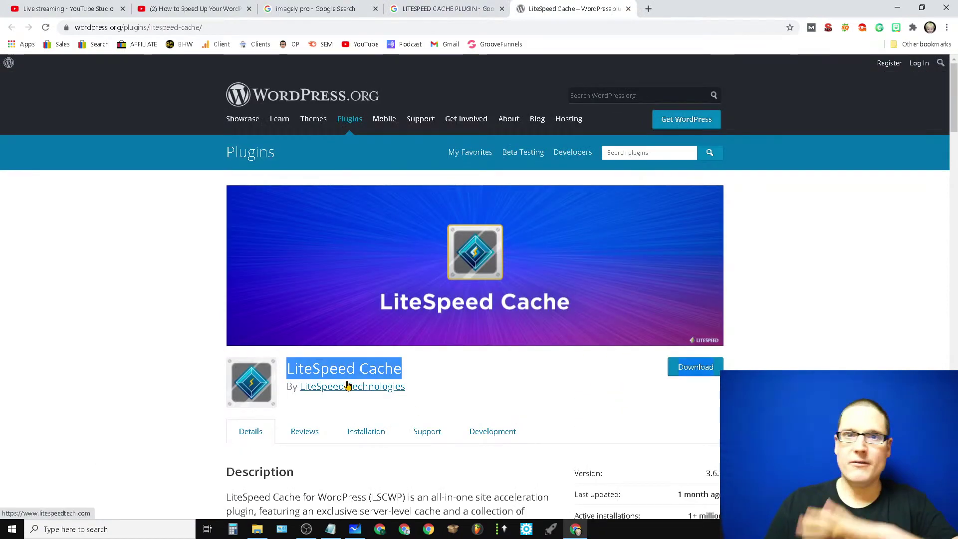
scroll(782, 325, "down", 14)
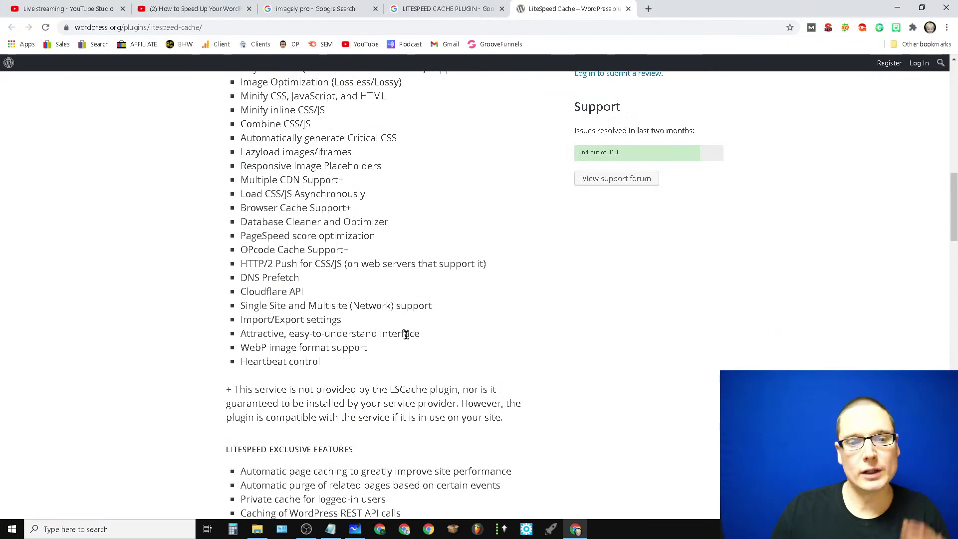
scroll(268, 320, "up", 6)
scroll(293, 384, "down", 6)
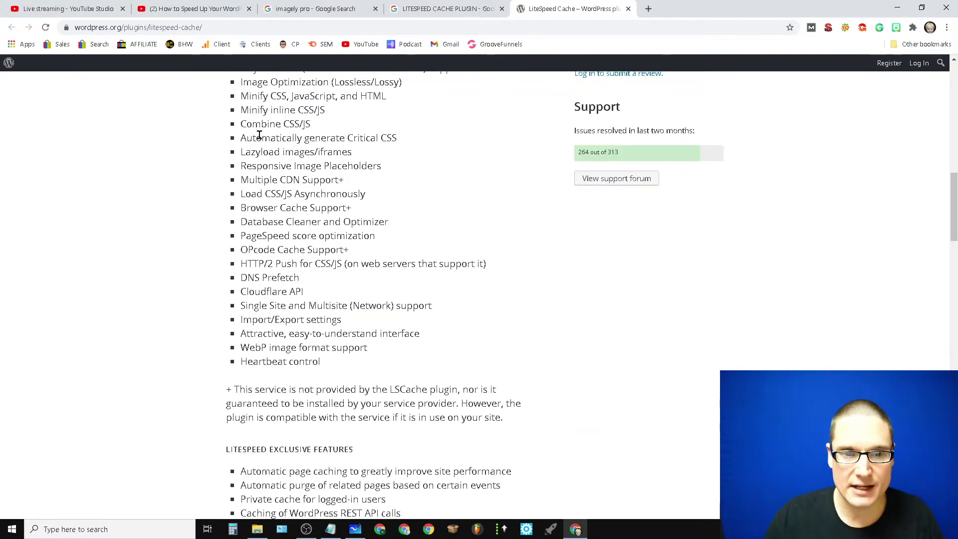
left_click_drag(260, 128, 413, 277)
left_click(344, 167)
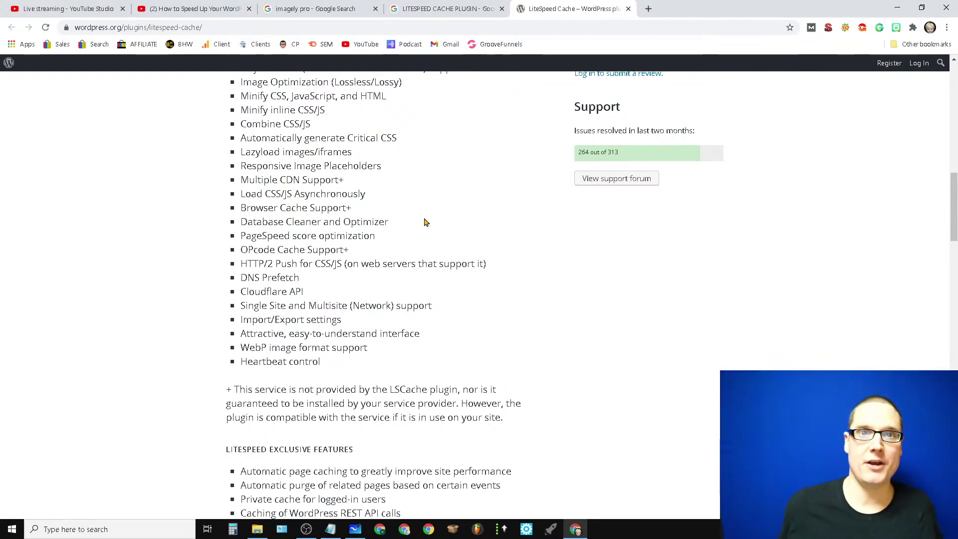
key("Home")
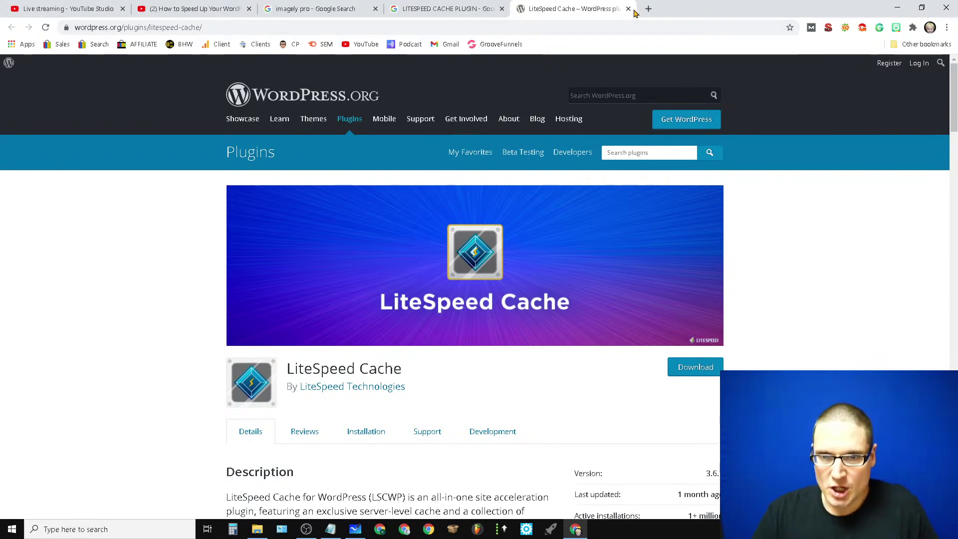
Search the whole WordPress.org site for "j query manger"
left_click(606, 97)
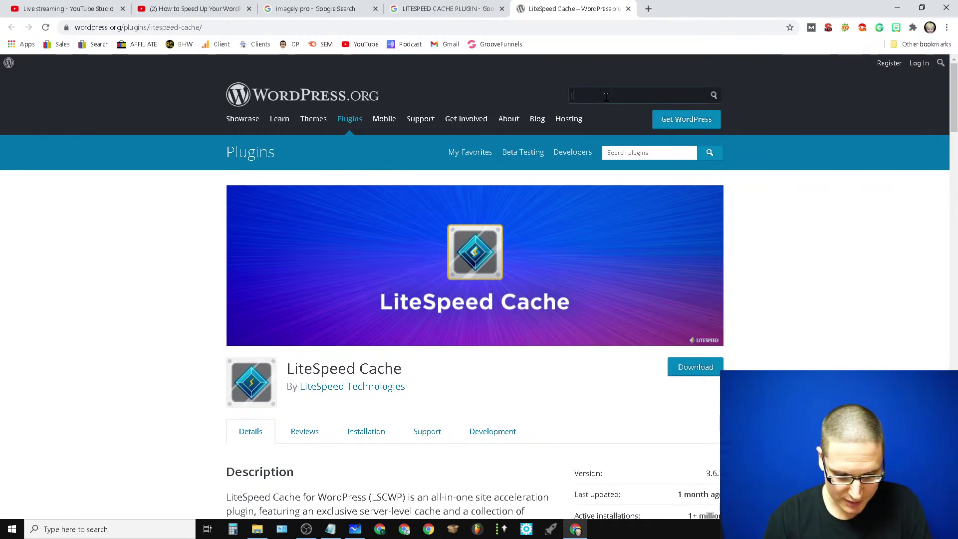
type("j query mange")
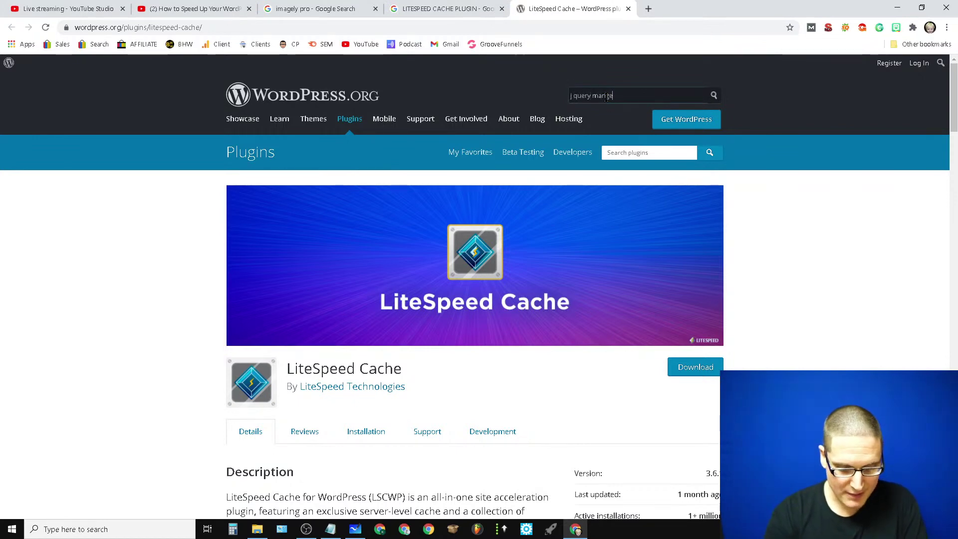
type("r")
key("Return")
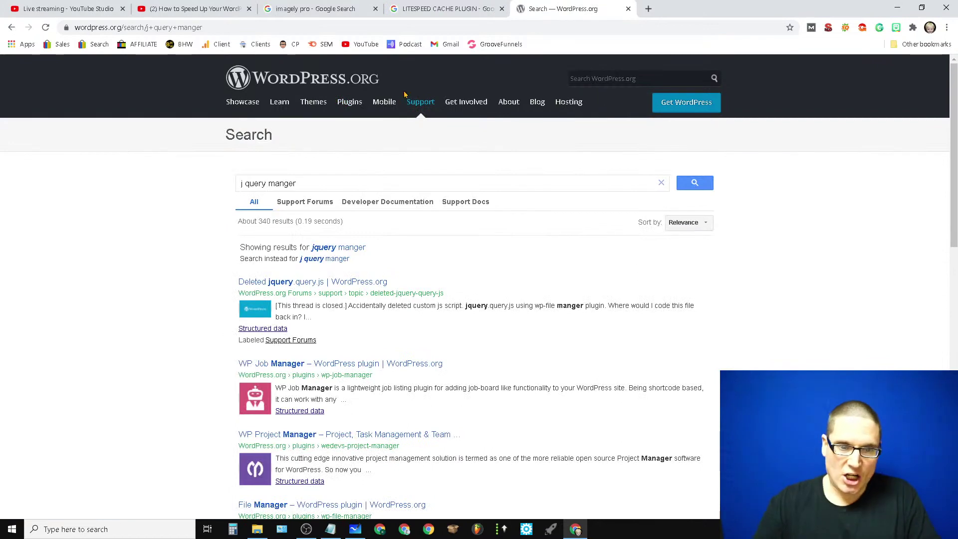
Return to the Google results and change the query to "jquery manbger PLUGIN"
left_click(461, 7)
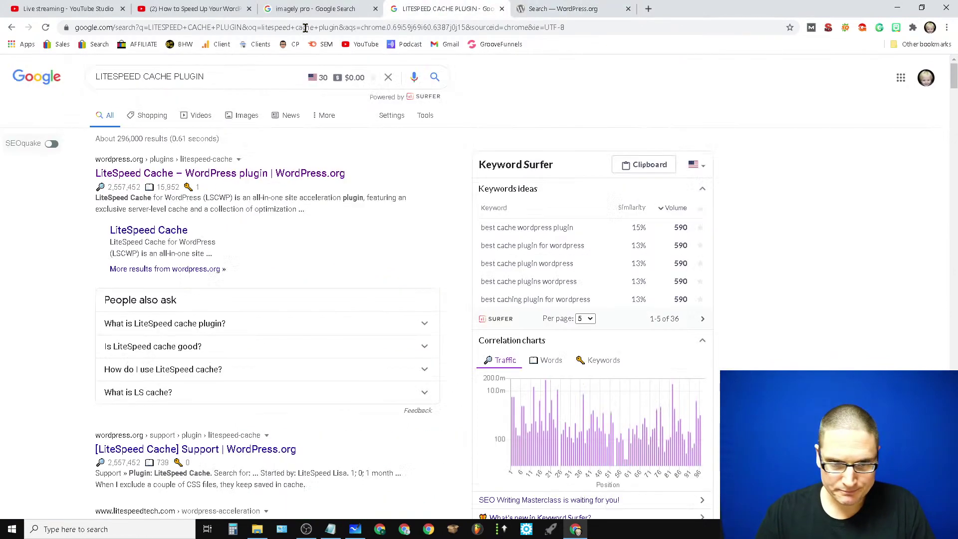
left_click(273, 82)
left_click_drag(175, 76, 26, 95)
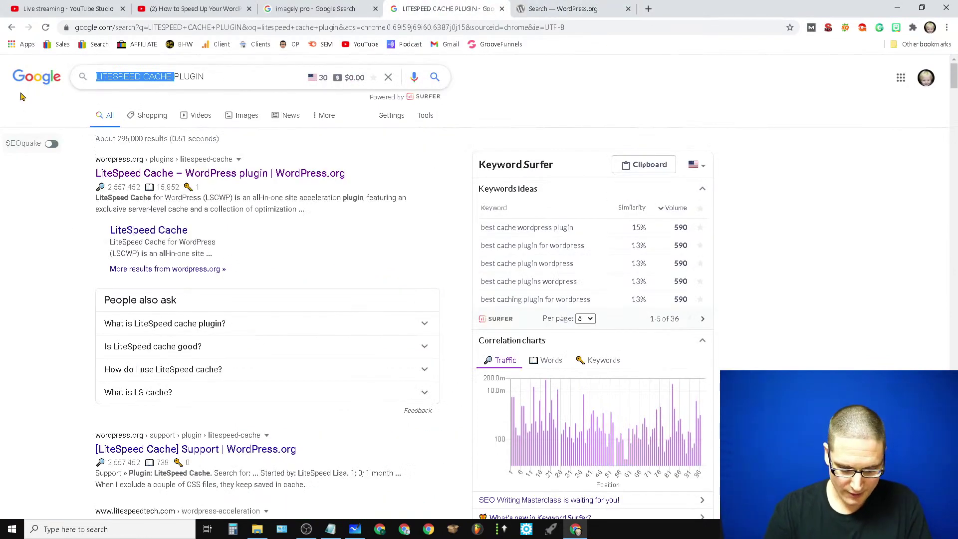
type("jquery manbge")
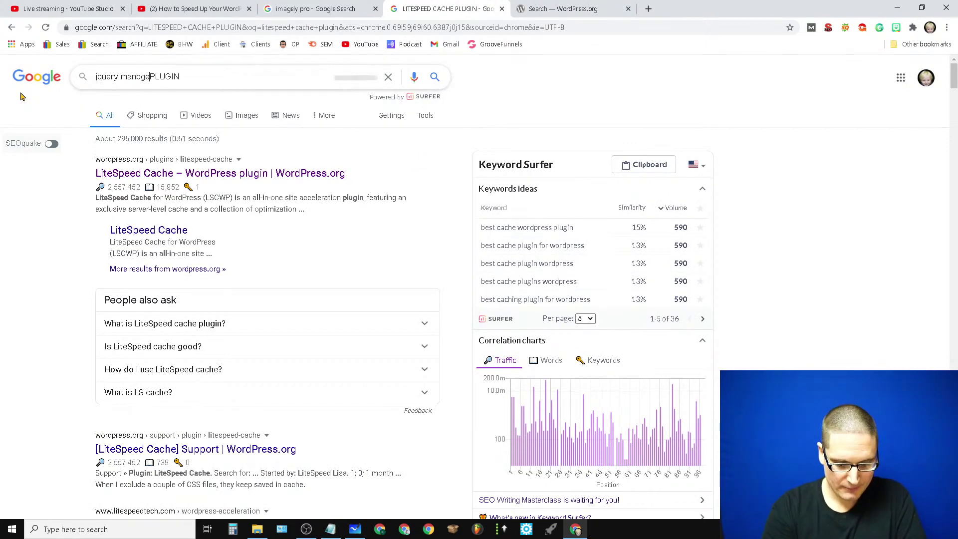
type("r")
key("Return")
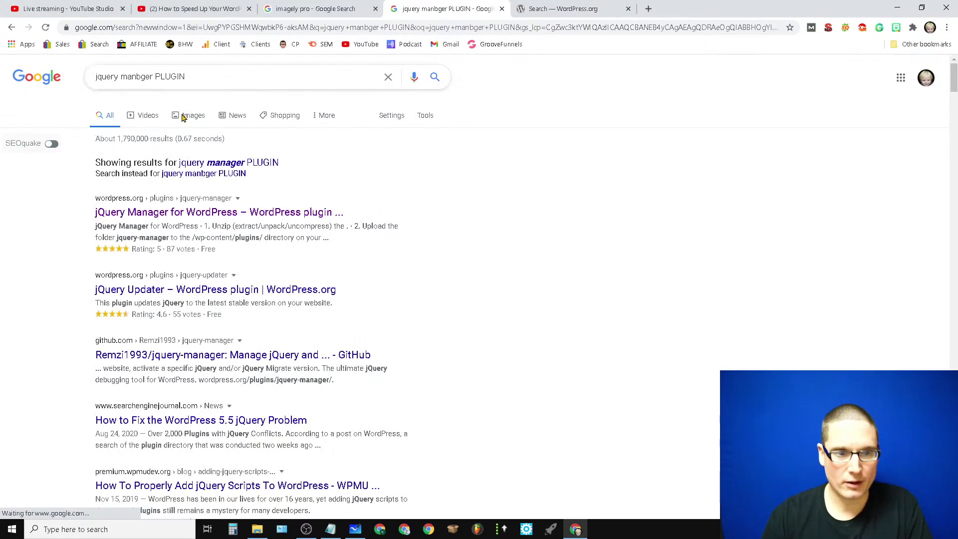
Open the jQuery Manager for WordPress result in a separate tab and close the WordPress.org search tab
middle_click(316, 213)
left_click(590, 5)
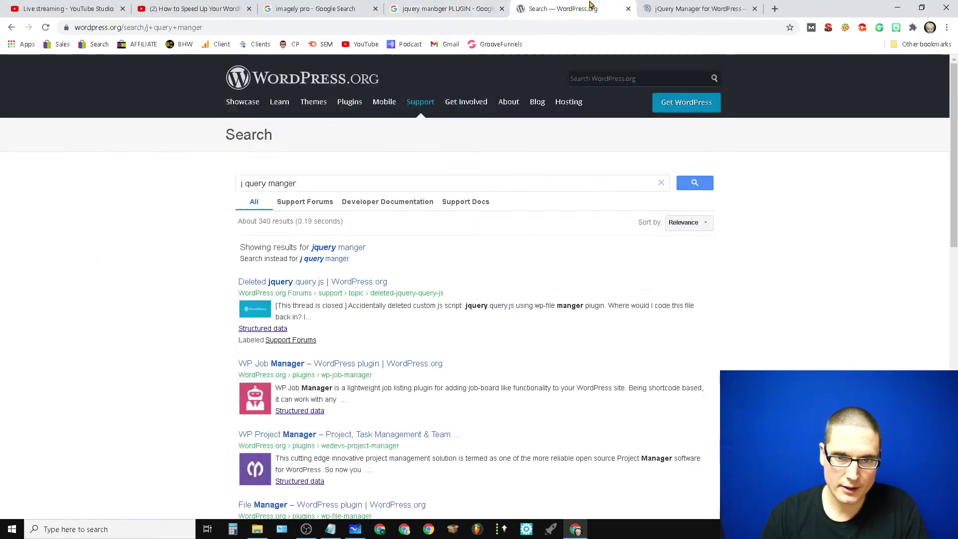
left_click(628, 9)
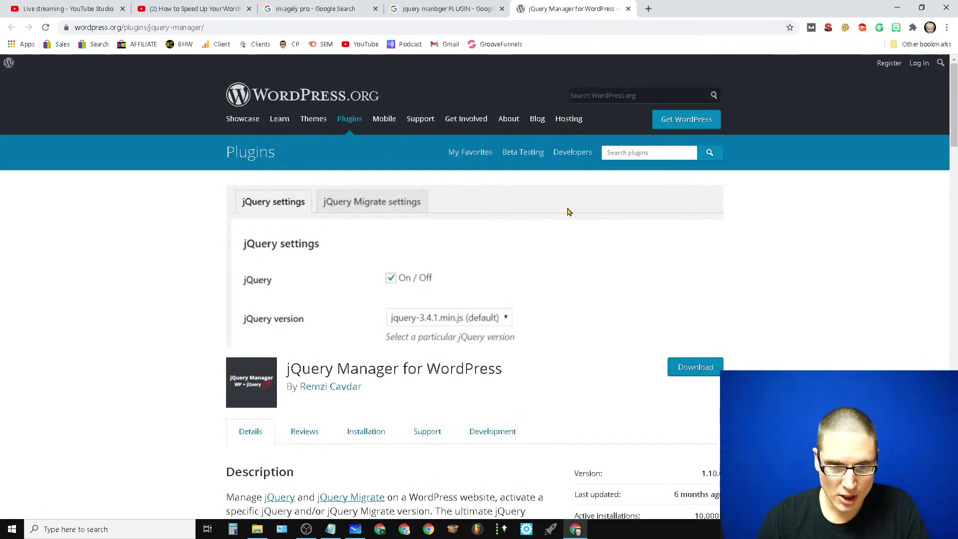
Review the jQuery Manager plugin's description and features, and close its tab
scroll(569, 212, "down", 7)
scroll(780, 310, "up", 8)
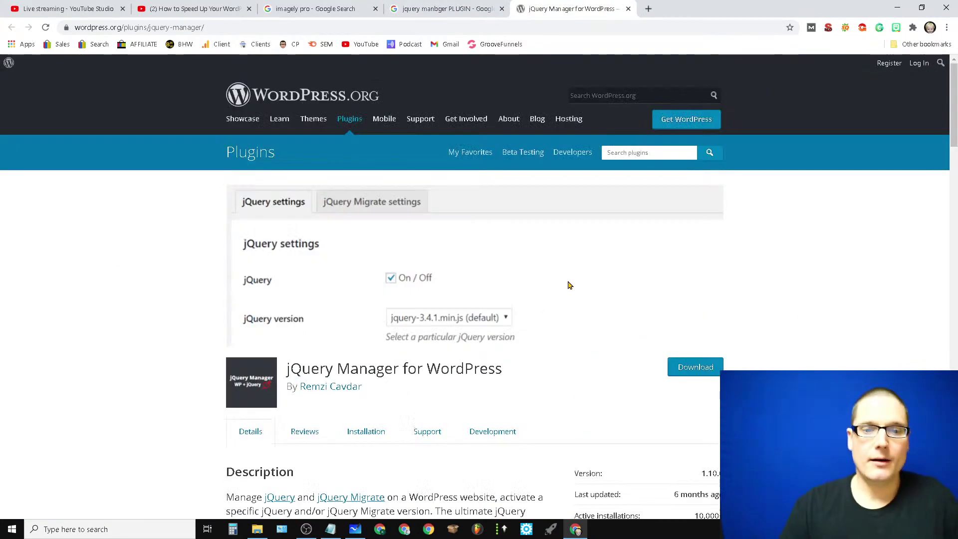
scroll(569, 285, "down", 7)
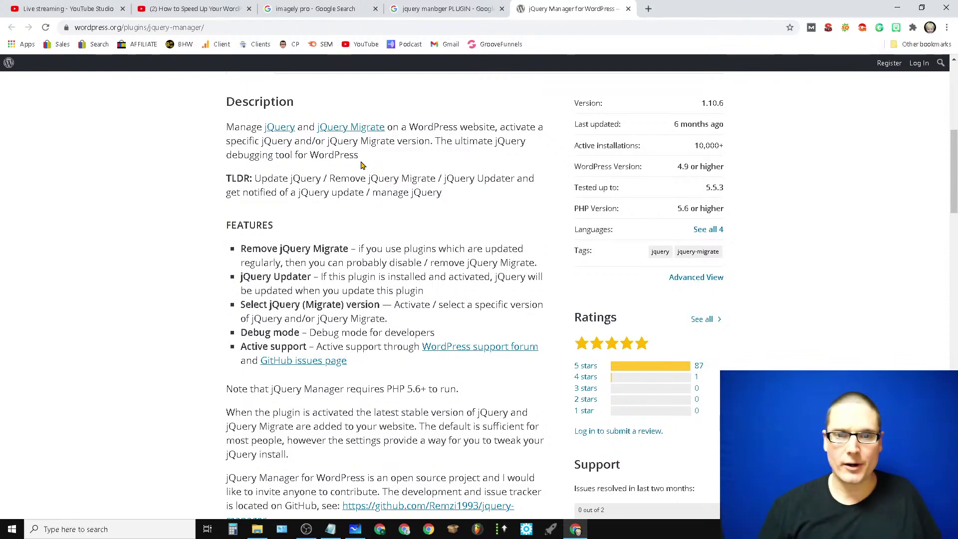
scroll(362, 165, "up", 8)
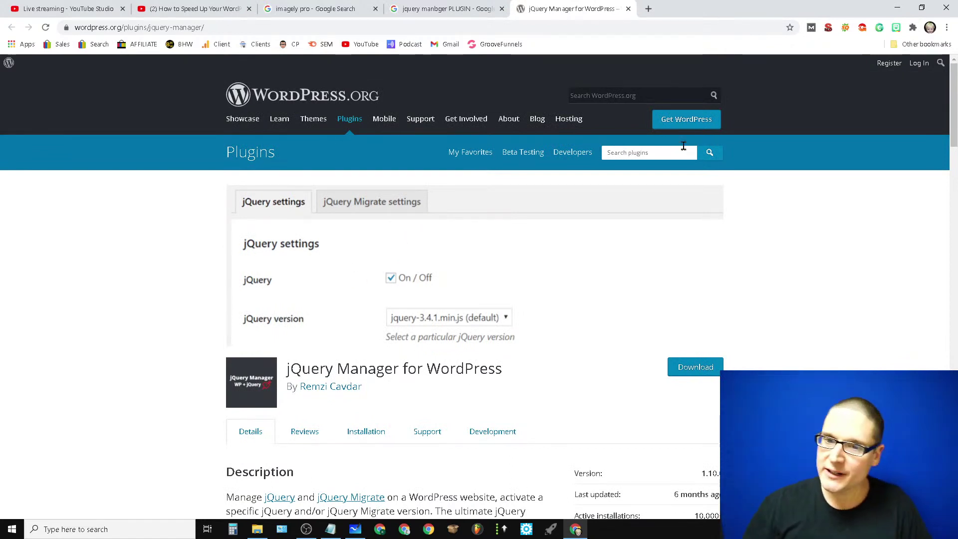
left_click(629, 8)
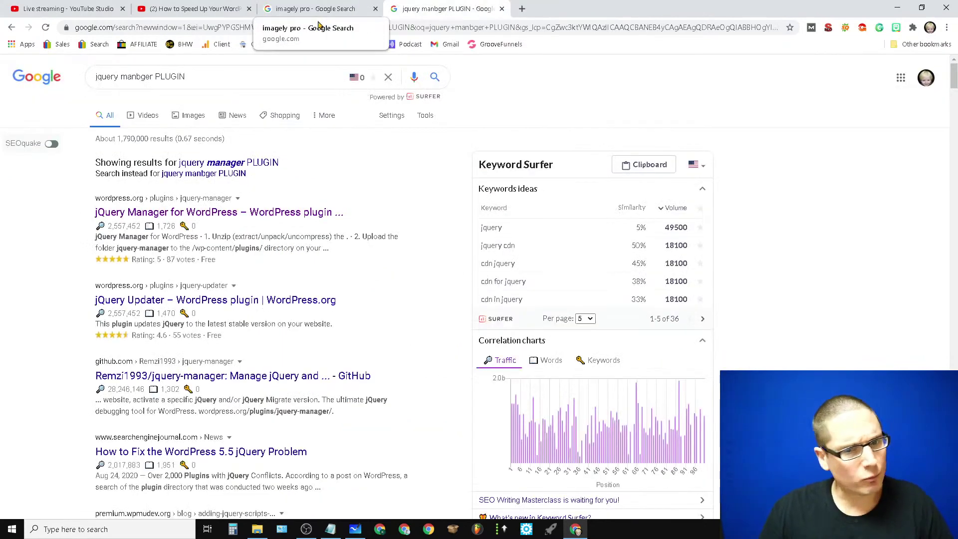
Replace the current Google query with a search for "flying pages plugins"
left_click_drag(188, 76, 17, 144)
key("BackSpace")
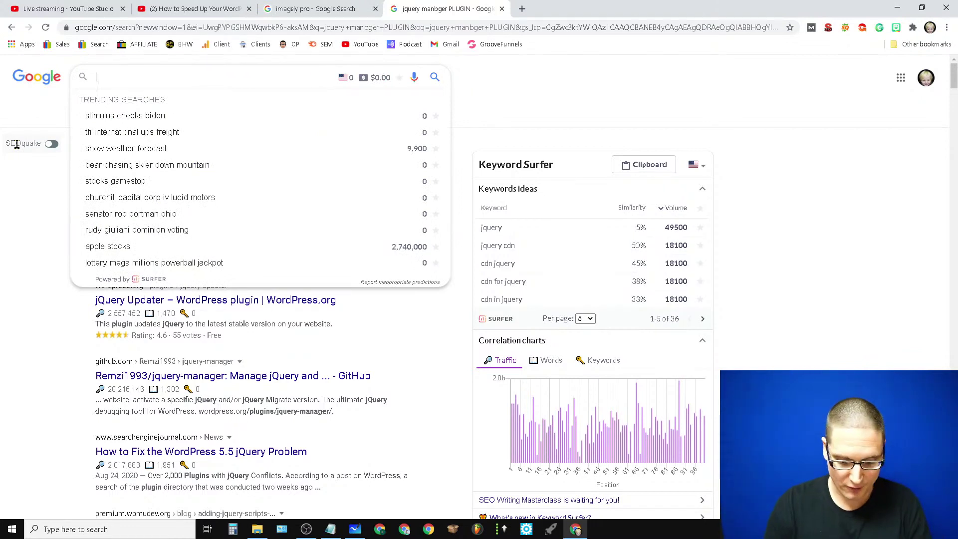
type("fly")
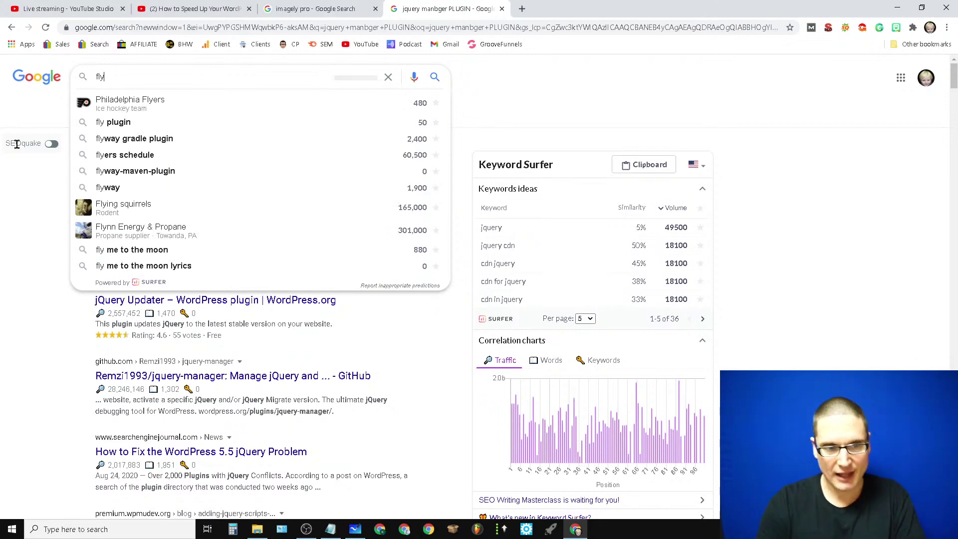
type("ing pages pl")
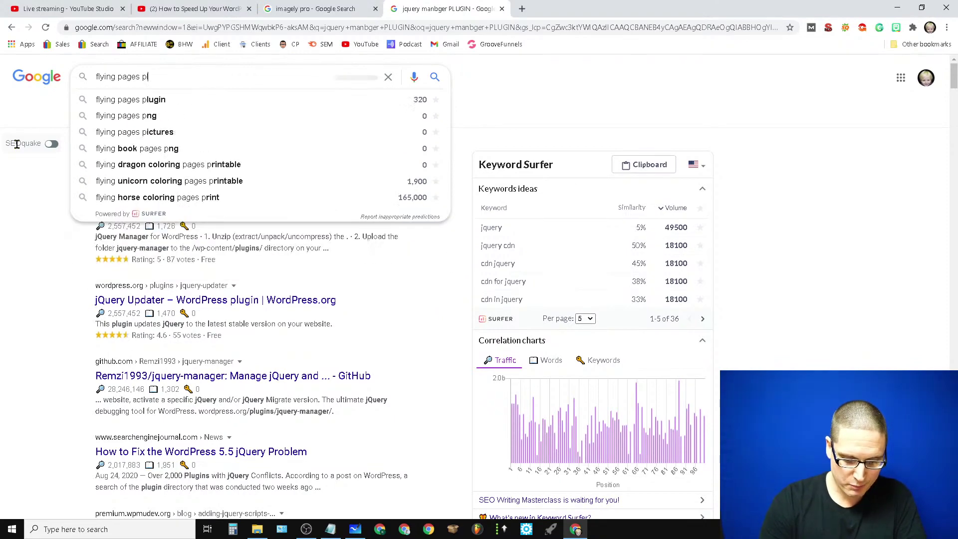
type("ugins")
key("Return")
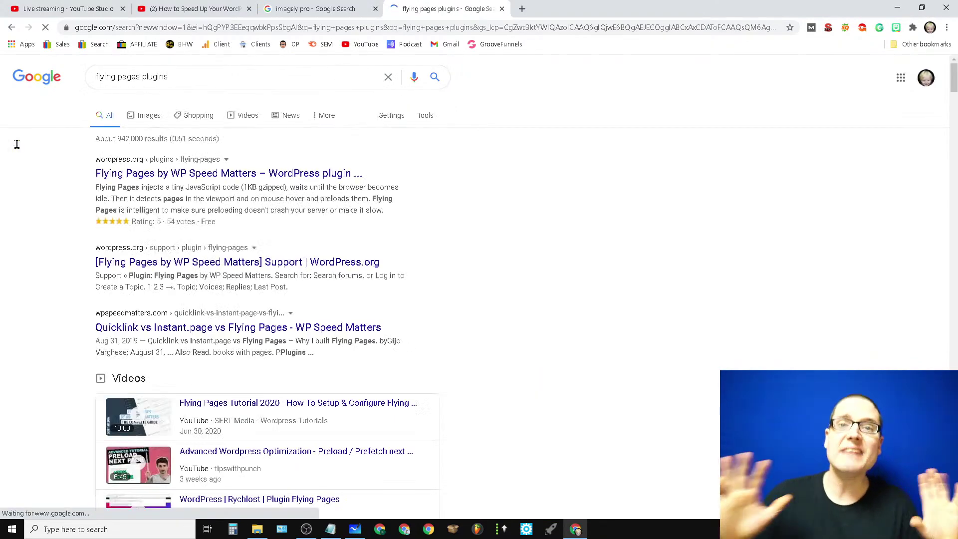
Open the WordPress.org result for Flying Pages by WP Speed Matters in a separate tab and switch to it
right_click(231, 175)
left_click(265, 185)
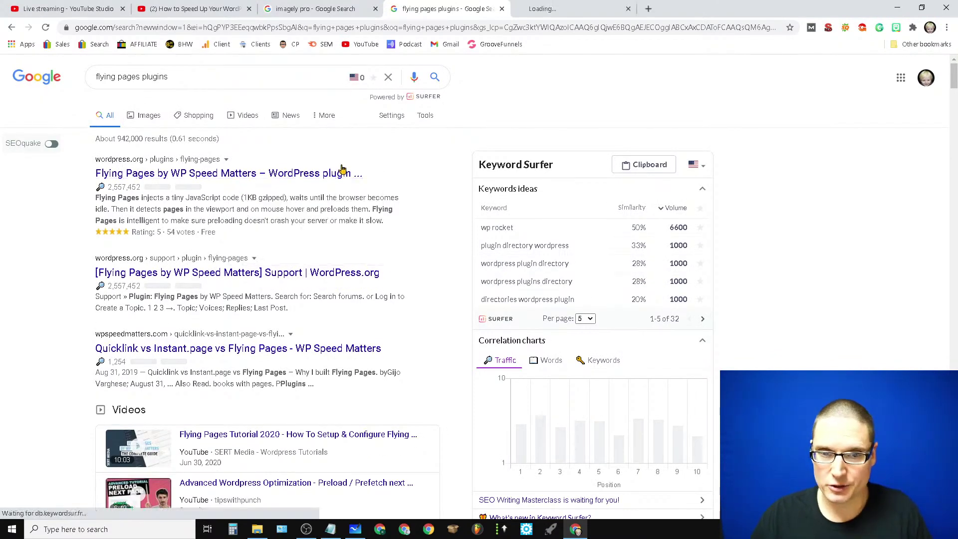
left_click(566, 6)
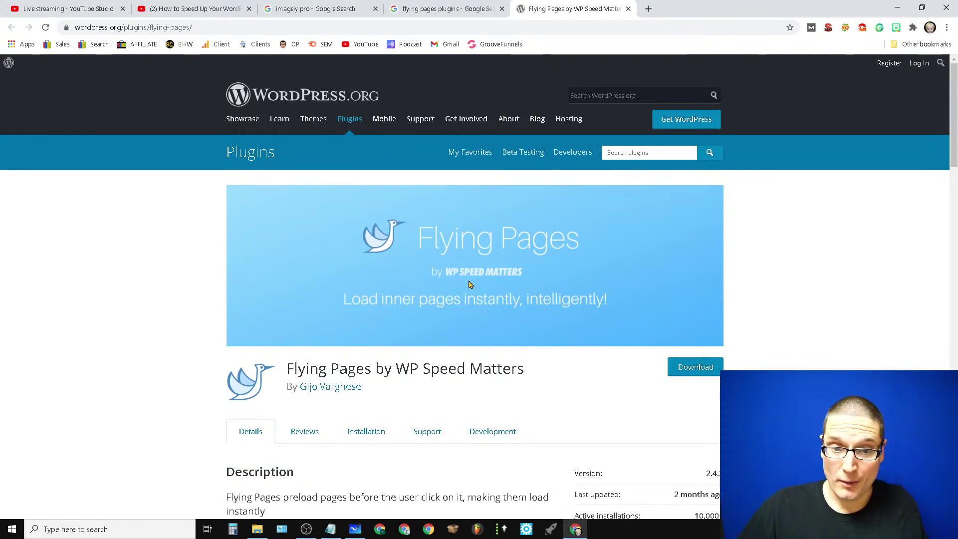
Examine the Flying Pages plugin's description, how it works, its settings screenshot and the FAQ
scroll(602, 306, "down", 7)
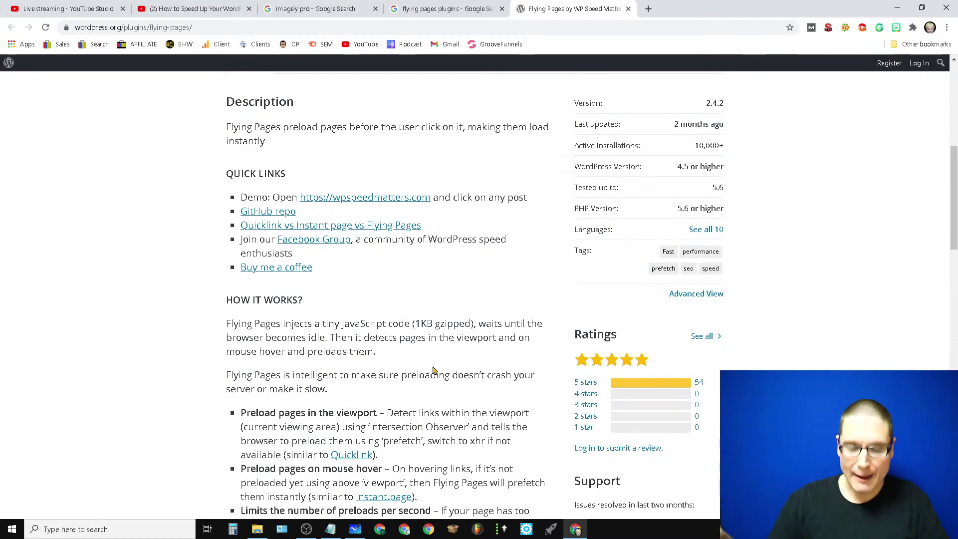
scroll(488, 358, "up", 7)
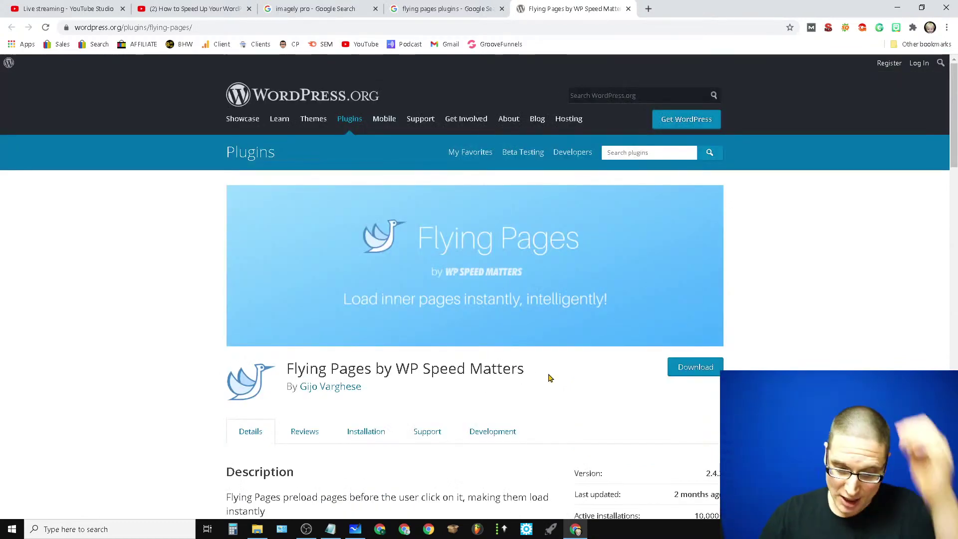
scroll(544, 240, "down", 7)
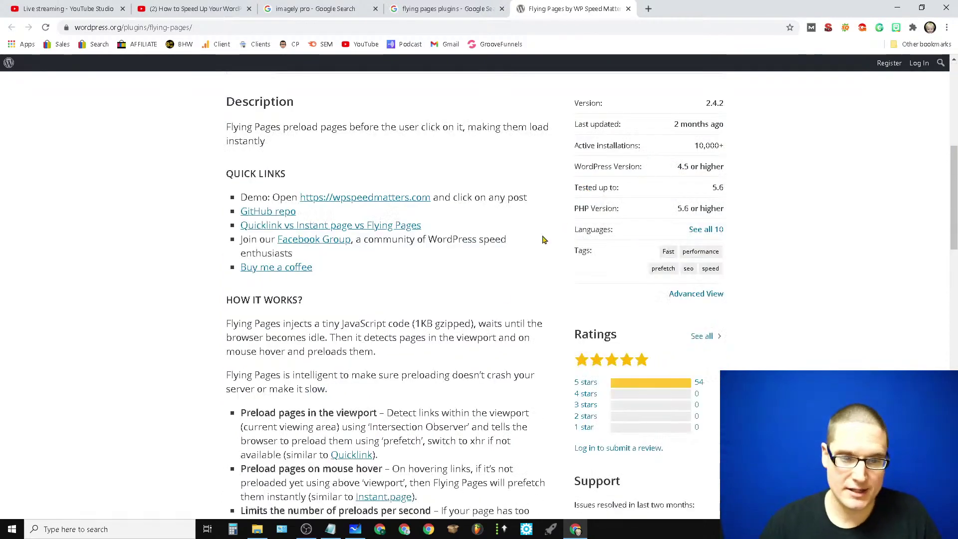
scroll(324, 288, "up", 7)
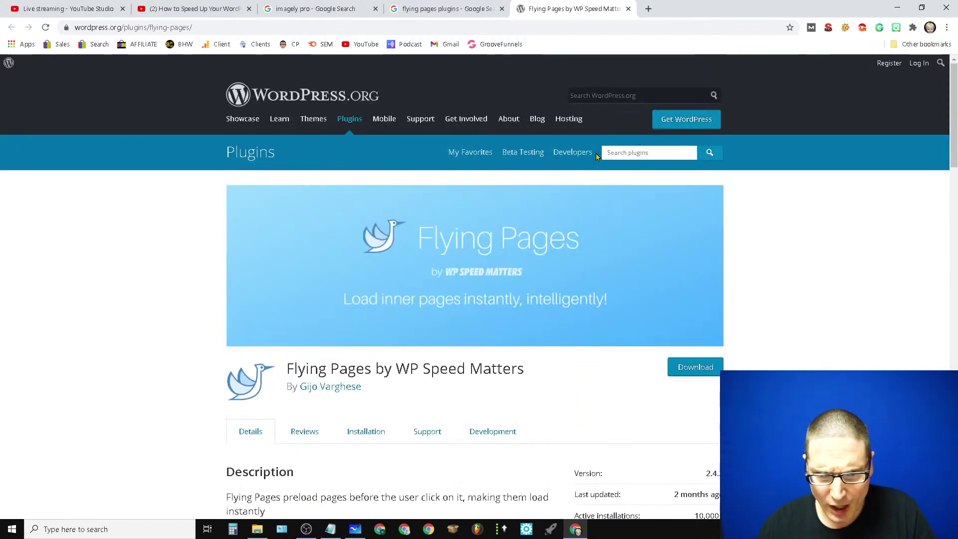
scroll(806, 251, "down", 15)
scroll(451, 368, "down", 7)
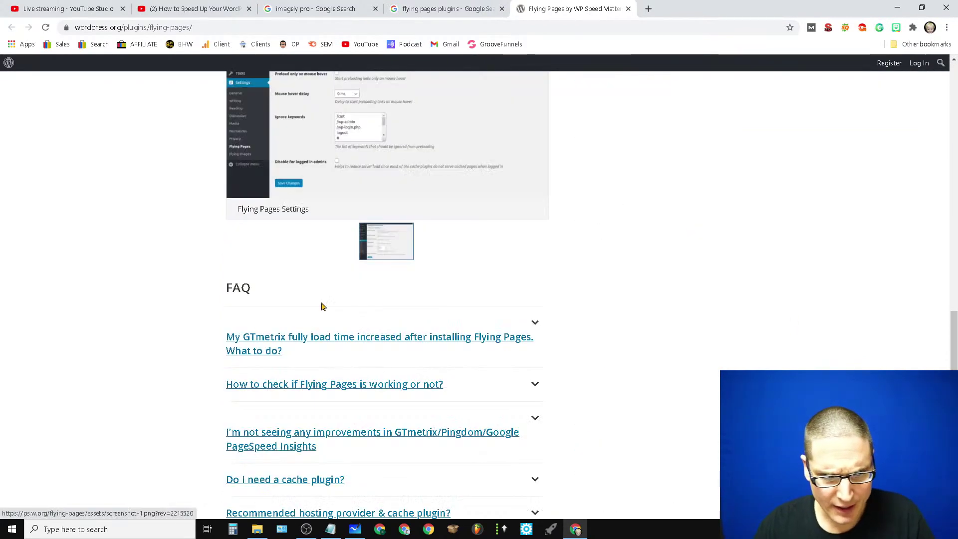
scroll(633, 397, "down", 7)
scroll(439, 304, "up", 20)
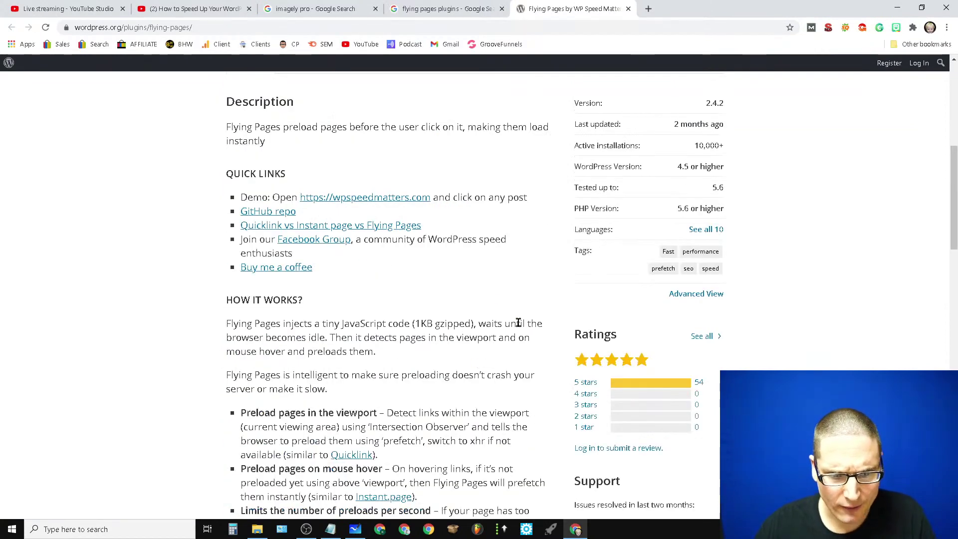
scroll(518, 323, "up", 7)
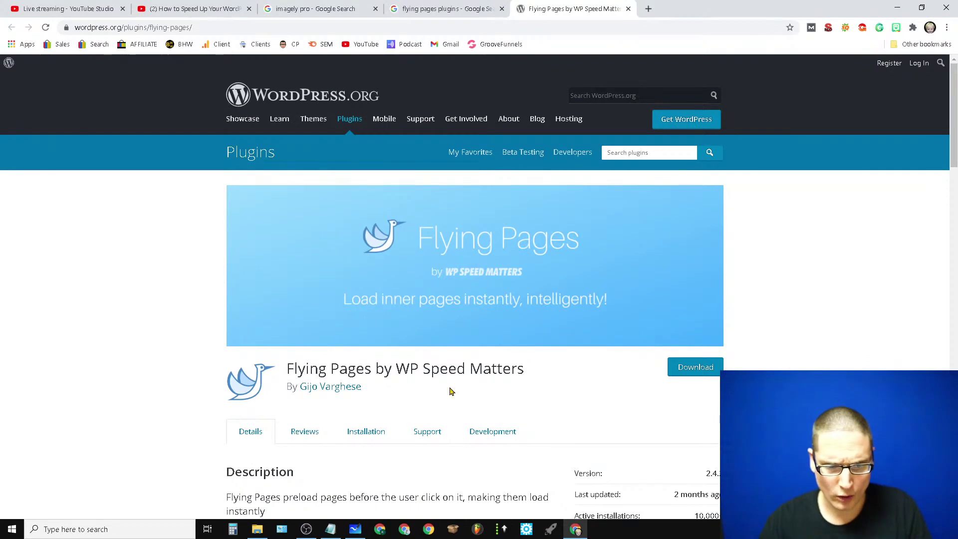
Open the Flying Pages author's website, look over its home page and return to the plugin page
left_click(339, 388)
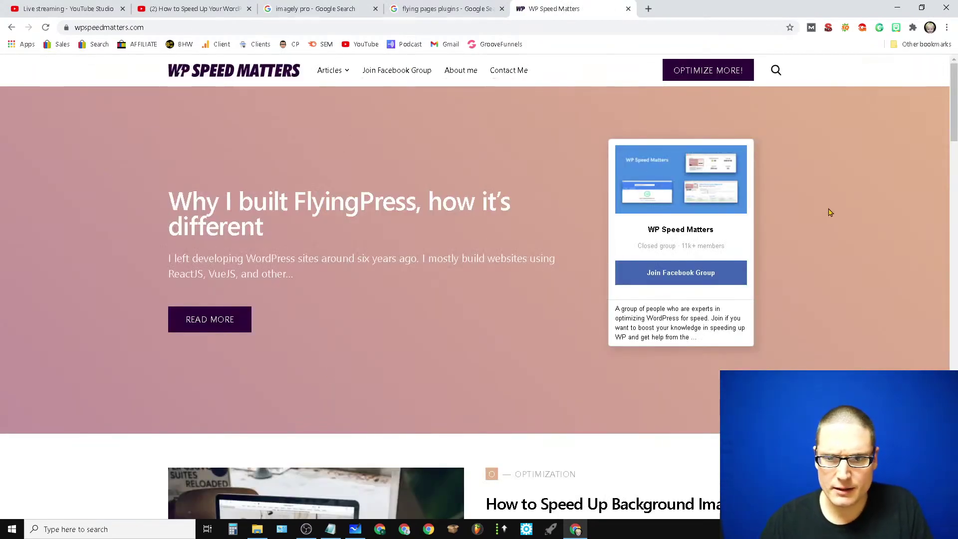
scroll(830, 213, "down", 15)
scroll(684, 284, "up", 15)
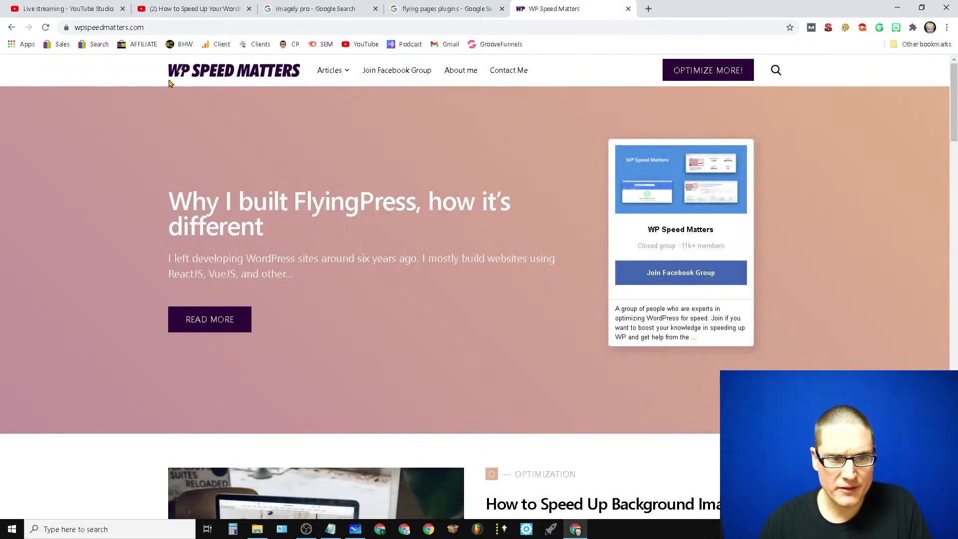
left_click(10, 27)
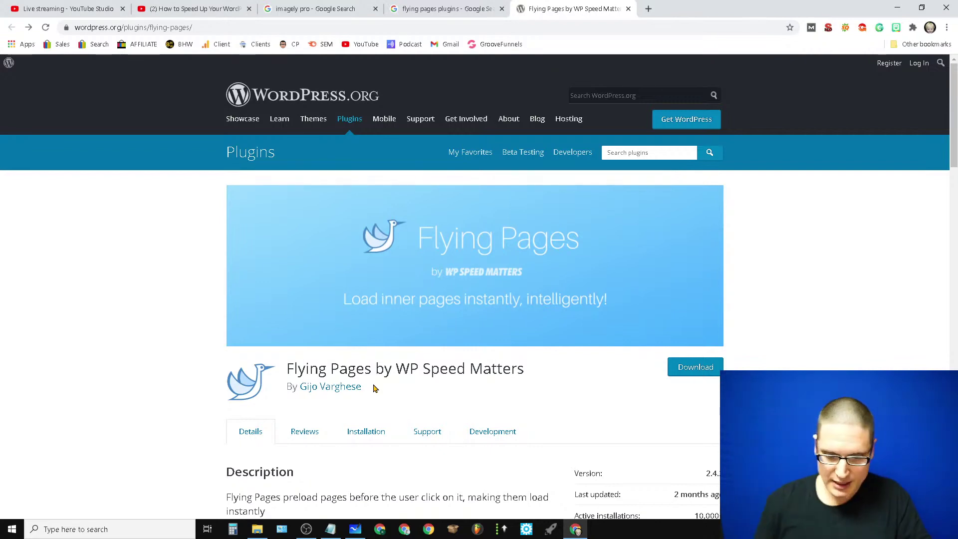
Close the Flying Pages plugin page and replace the Google query with a search for "clerity plugin spped"
left_click(628, 9)
triple_click(222, 70)
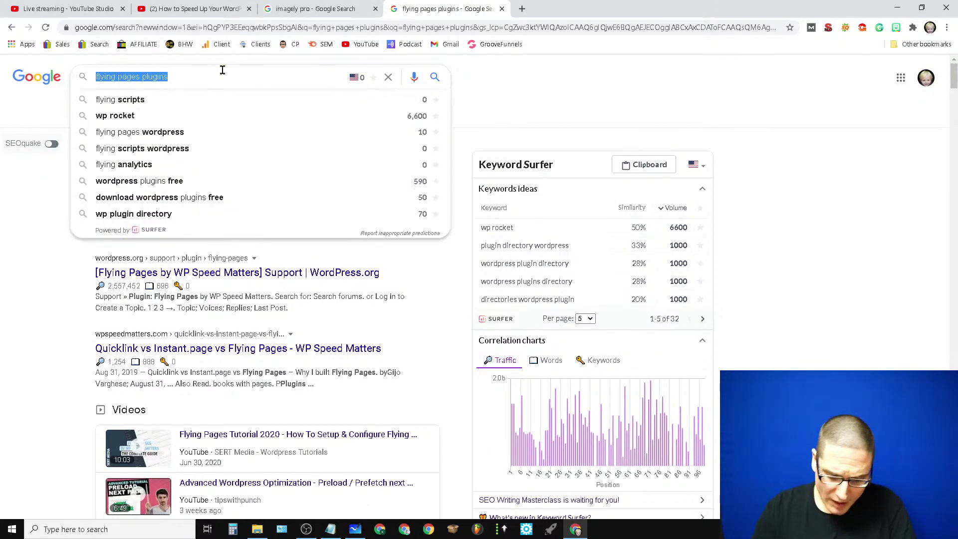
key("BackSpace")
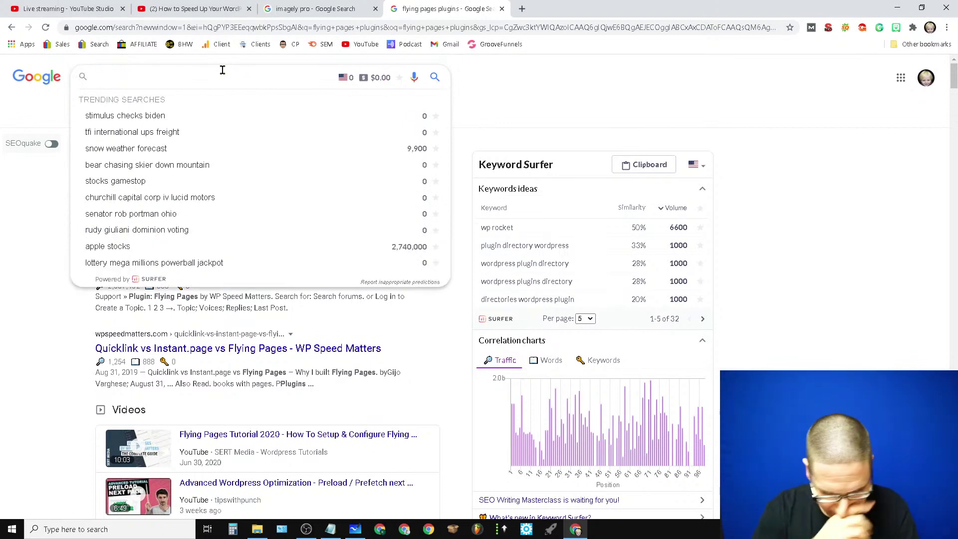
type("cl")
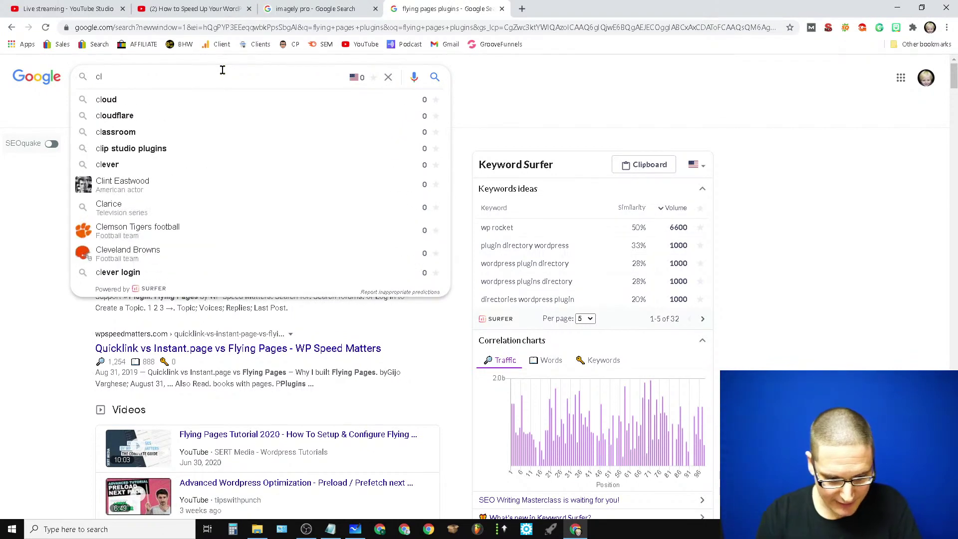
type("erity")
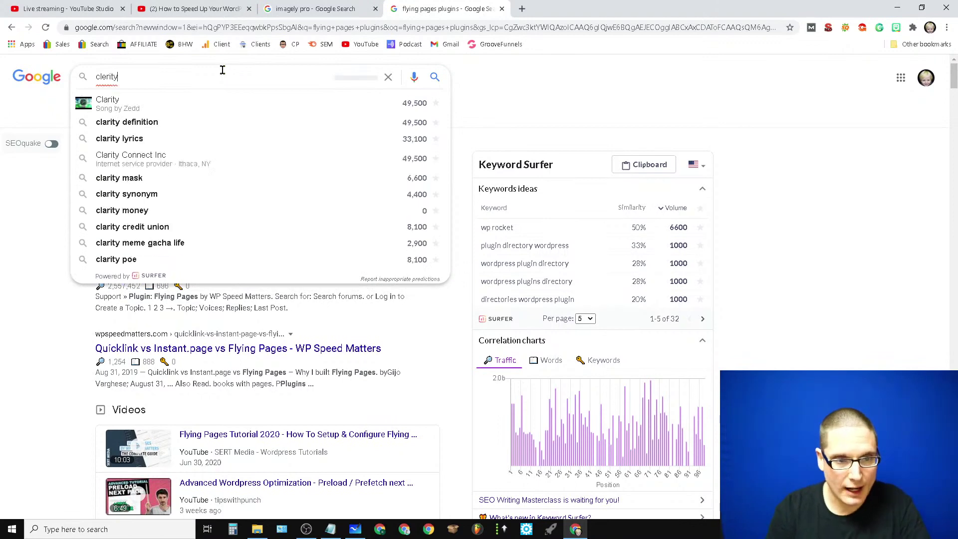
type(" plugin spped")
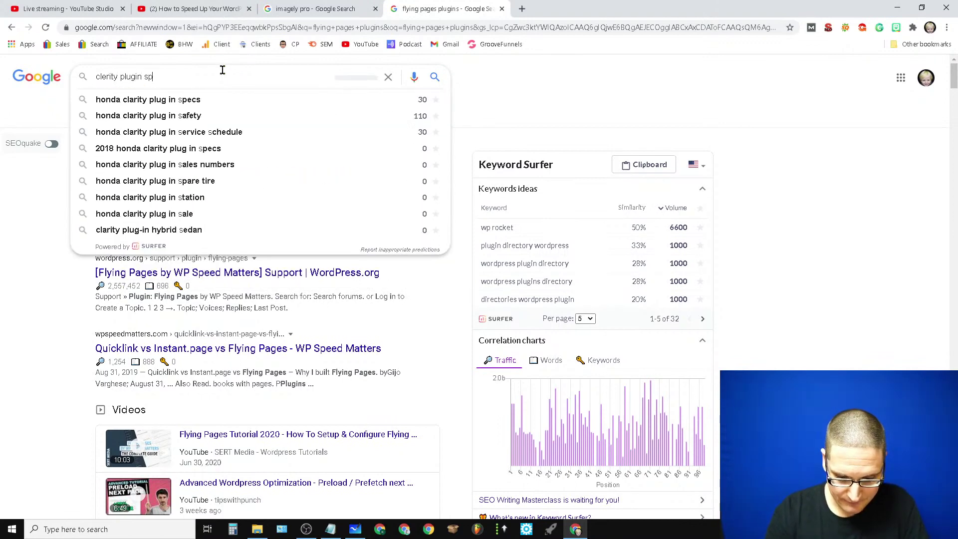
key("Return")
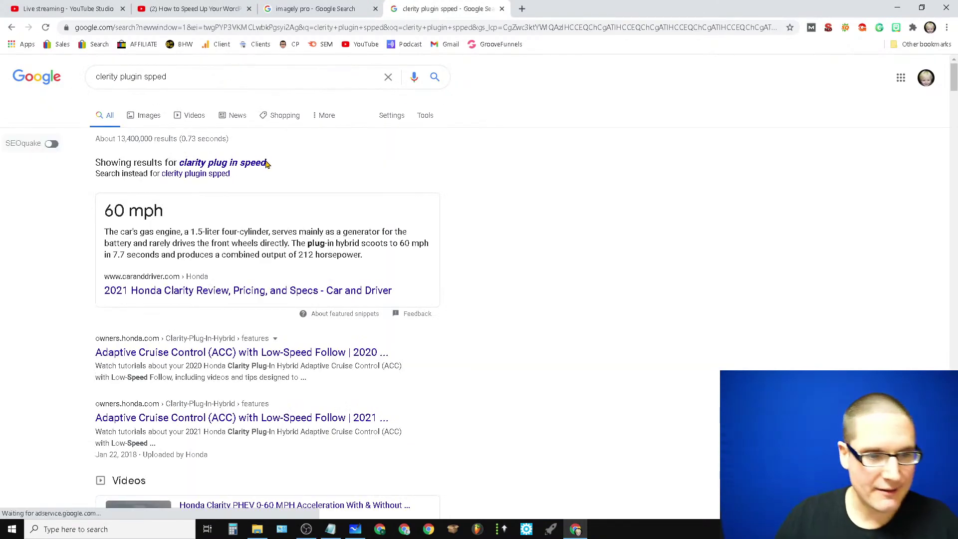
Refine the Google search to "clerity wordpress plugin for speed" and look over the results
left_click_drag(188, 79, 116, 79)
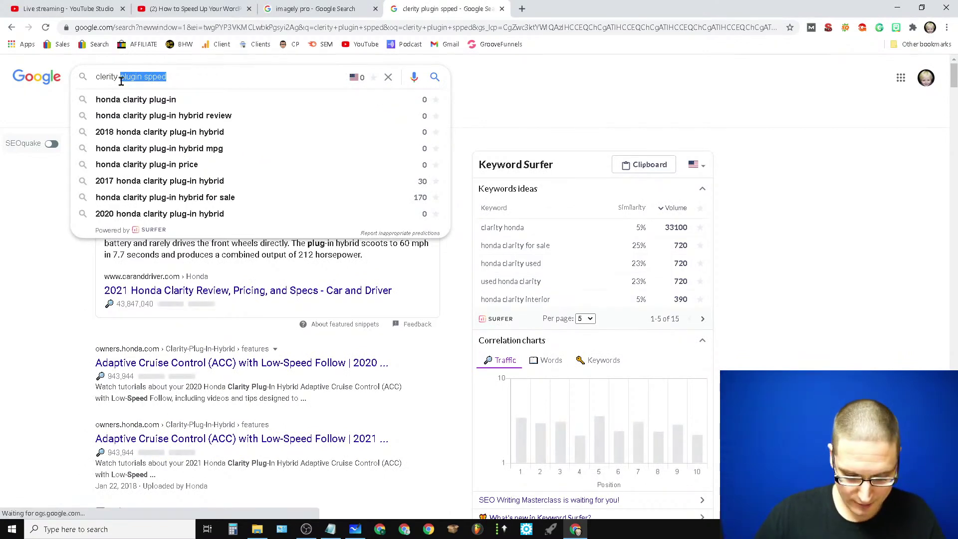
type("wordpress p")
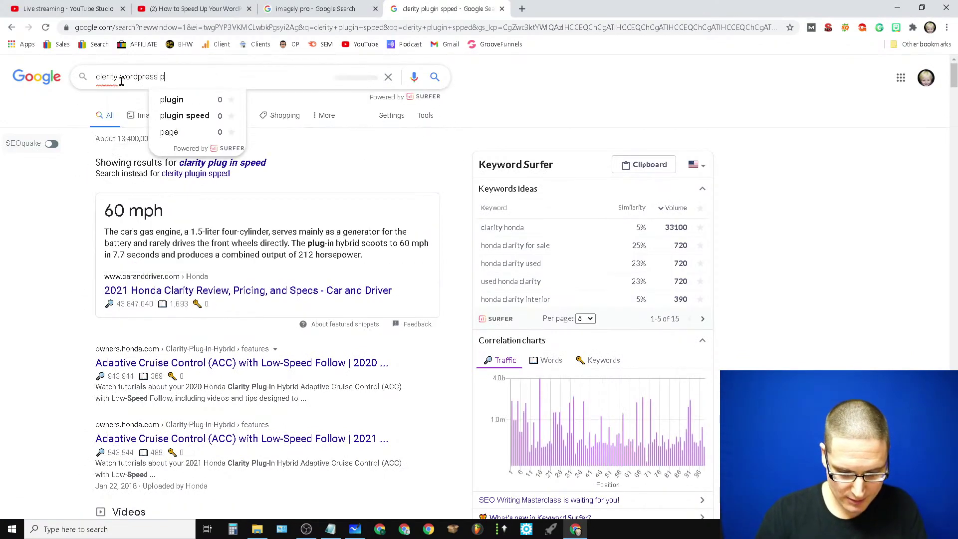
type("lugin for speed")
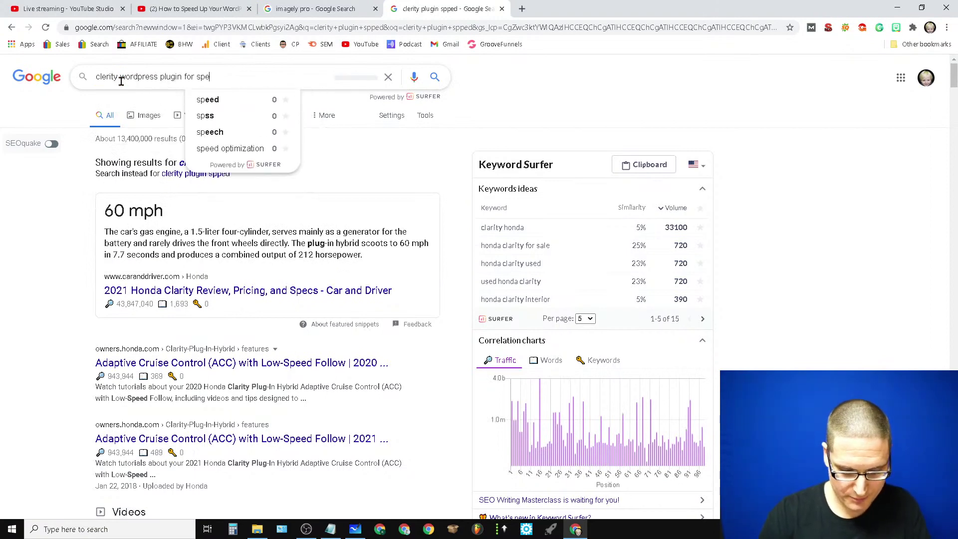
key("Return")
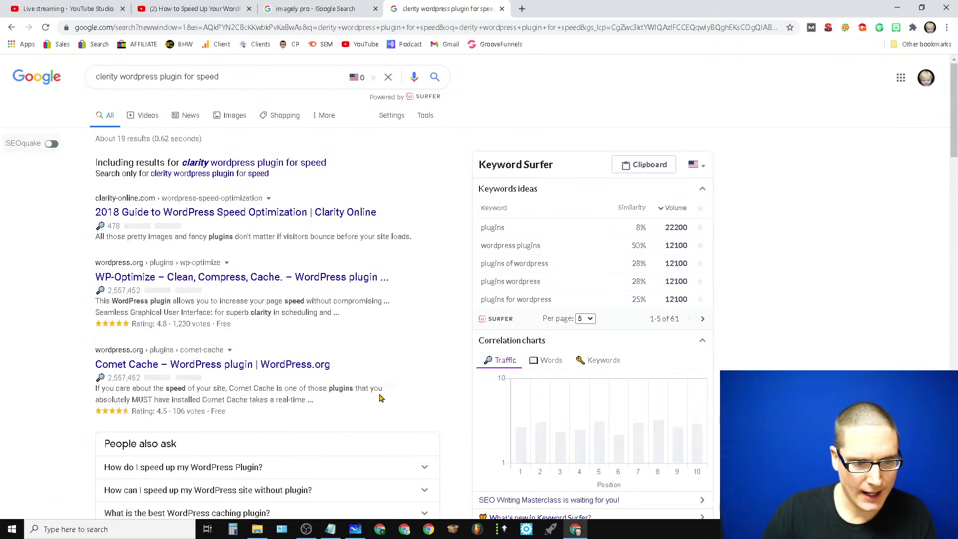
scroll(383, 397, "down", 7)
scroll(402, 457, "up", 7)
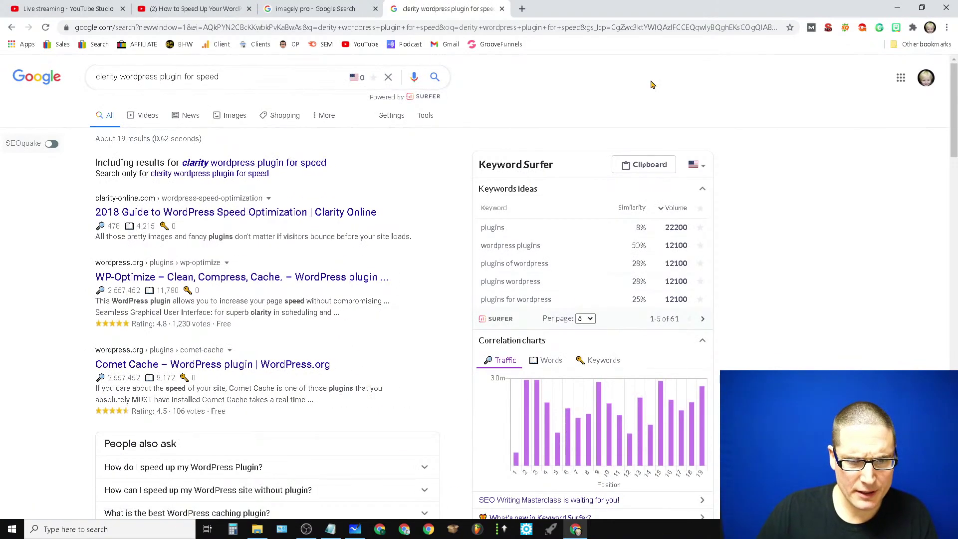
Close the current results tab and replace the "imagely pro" query with a Google search for "wordpress plugin clear fy"
left_click(502, 9)
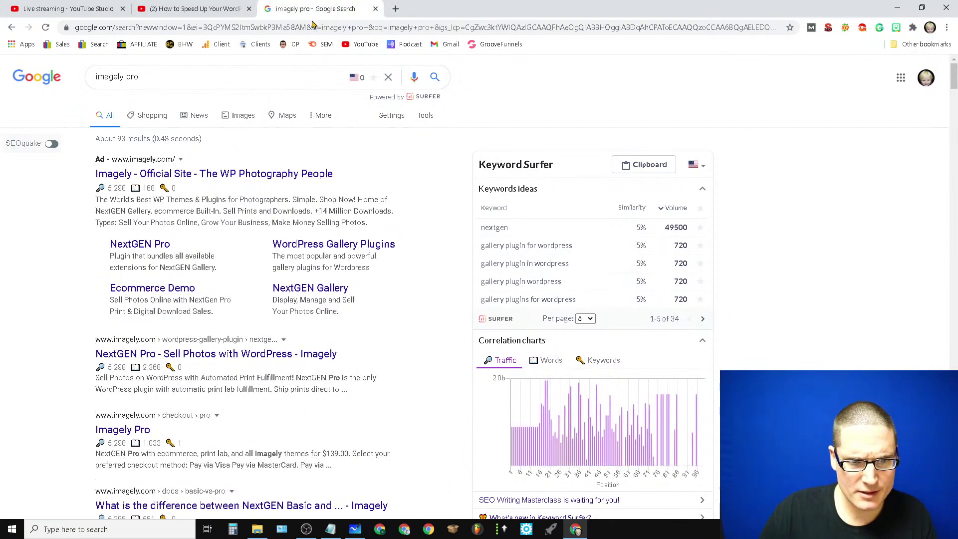
triple_click(211, 81)
type("w")
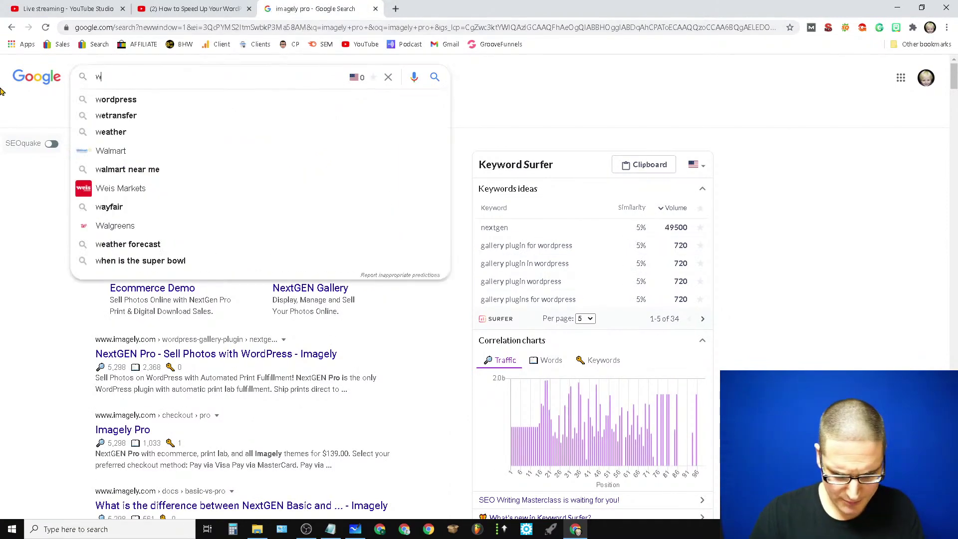
type("ordpress ")
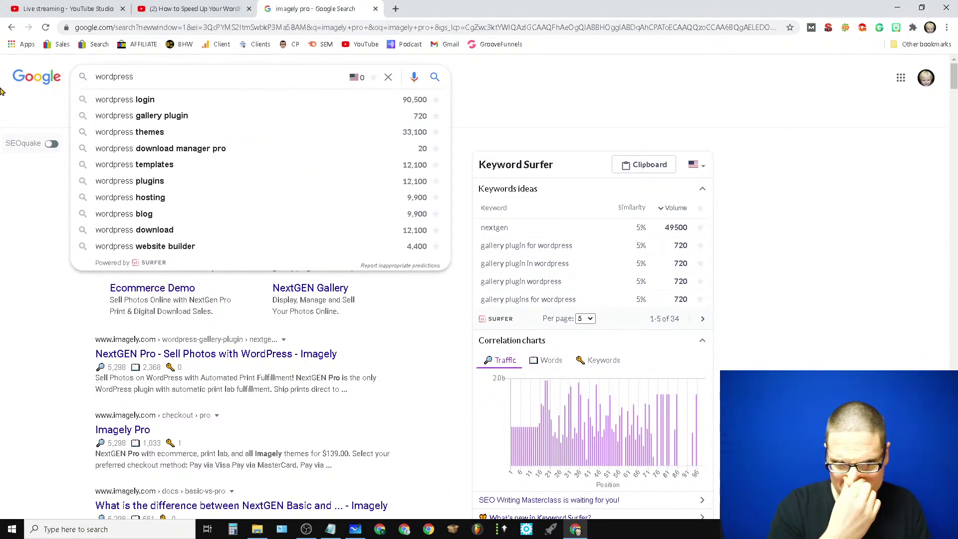
type("plugin ")
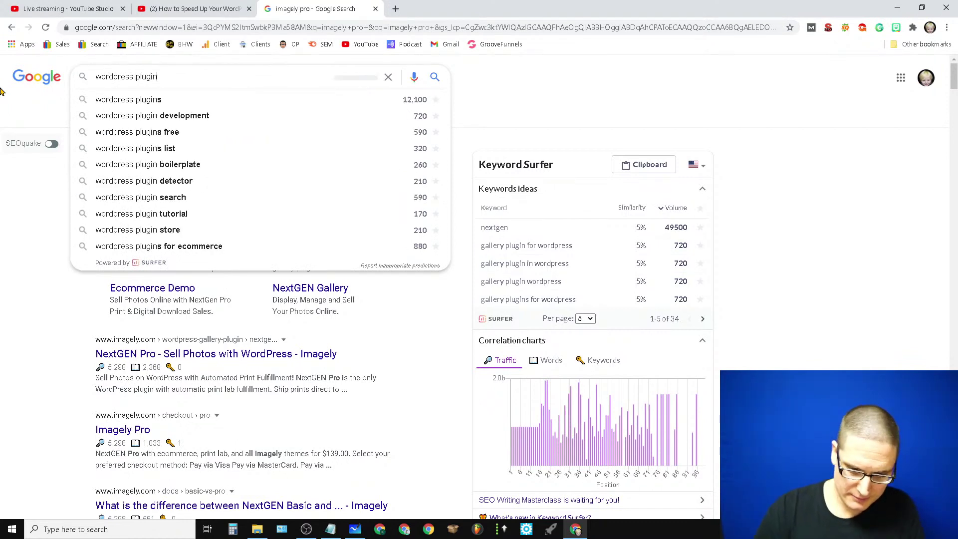
type("c")
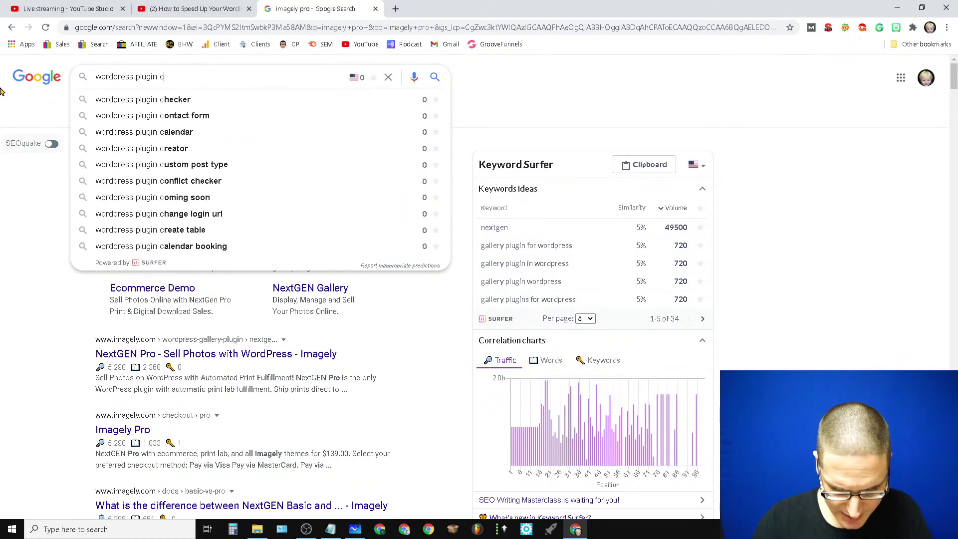
type("lear fy")
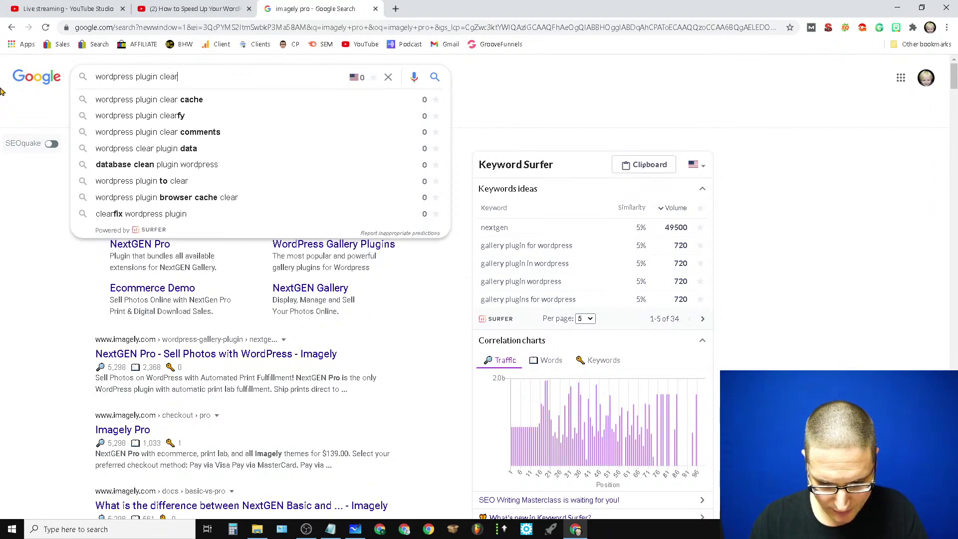
key("Return")
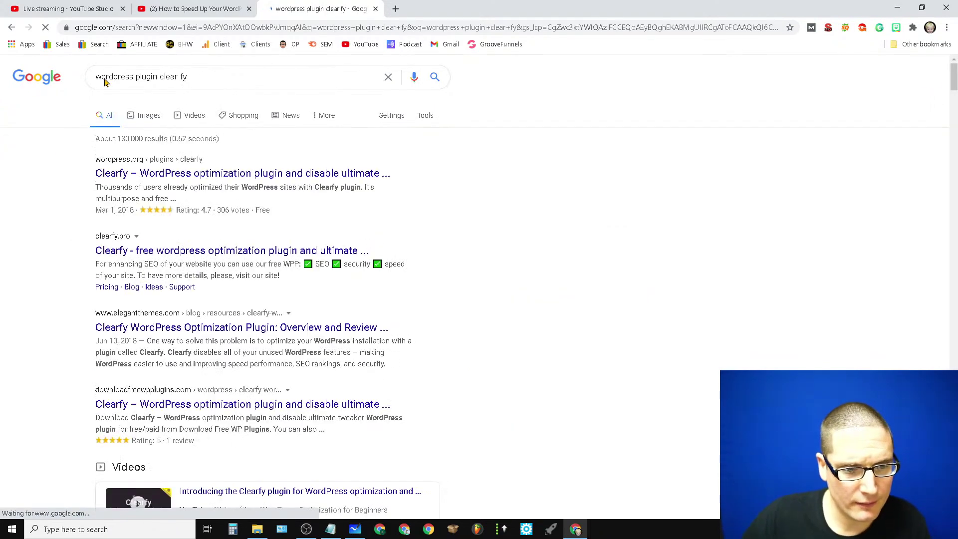
Open the WordPress.org result for Clearfy in a separate tab and examine the plugin's title, description and optimization list
left_click(235, 175)
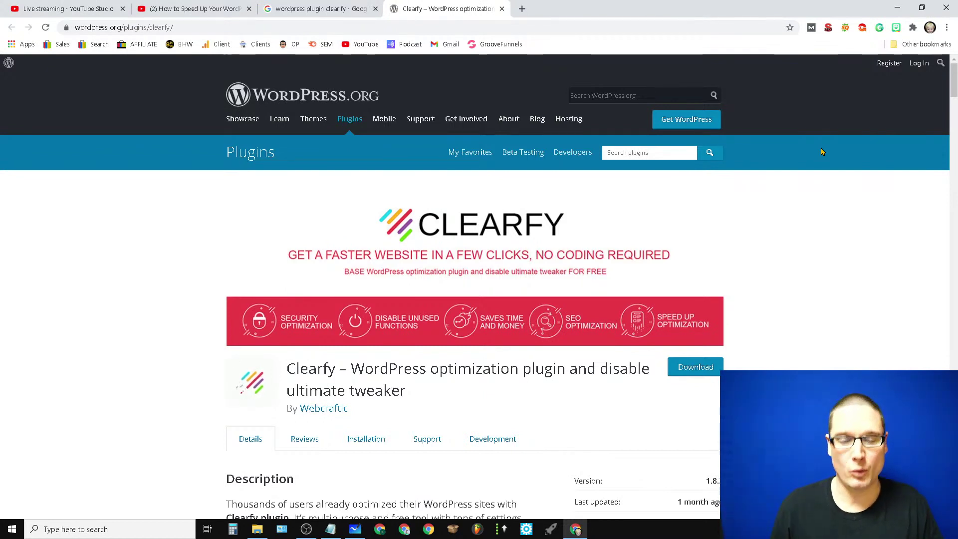
scroll(954, 85, "down", 5)
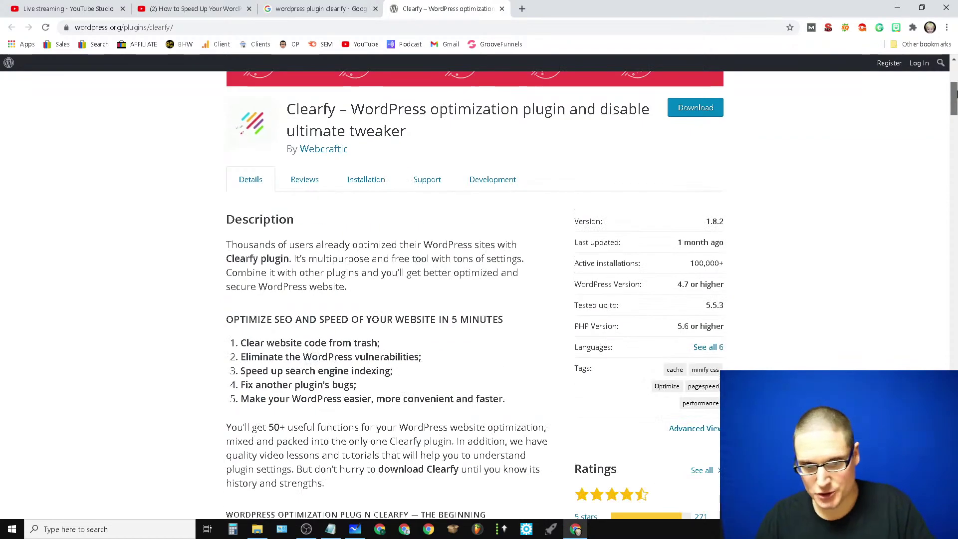
scroll(954, 91, "down", 2)
scroll(953, 89, "up", 3)
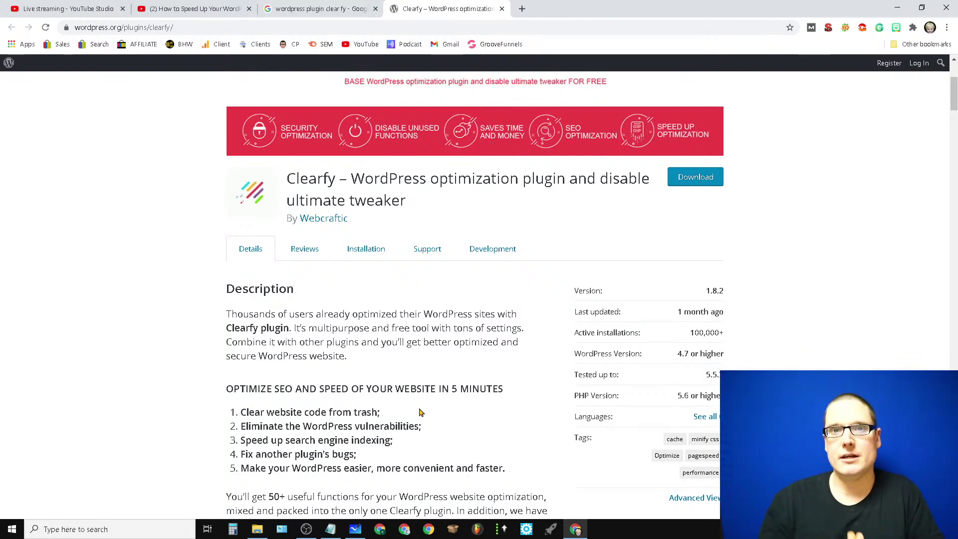
scroll(381, 331, "up", 4)
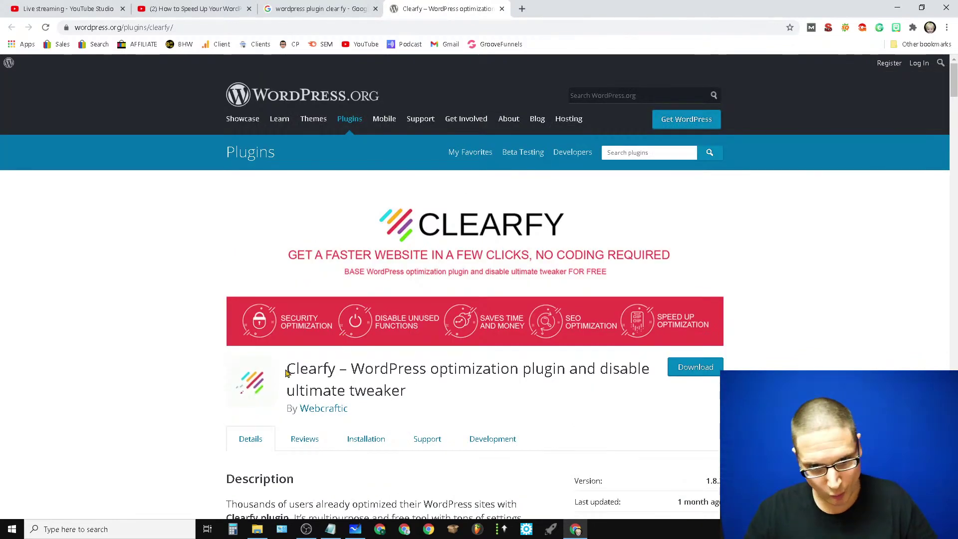
left_click_drag(287, 369, 512, 402)
left_click(529, 401)
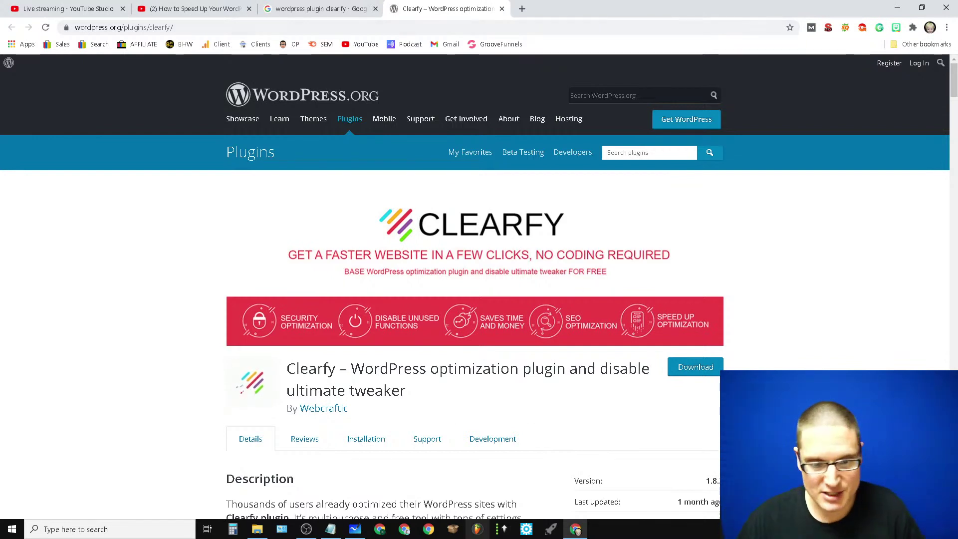
Switch to Microsoft Whiteboard and start a text box in the empty area below the LCP, FID and CLS chart
left_click(355, 529)
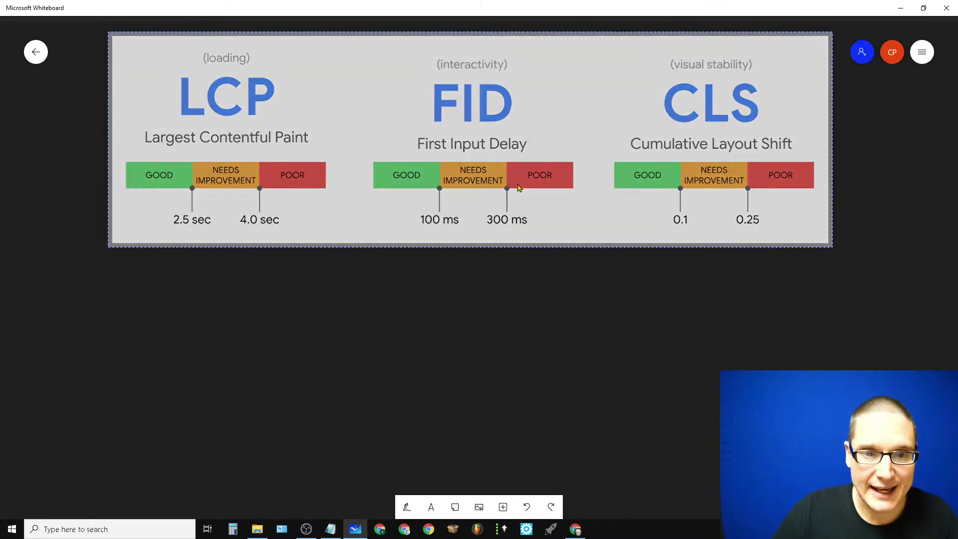
left_click(503, 199)
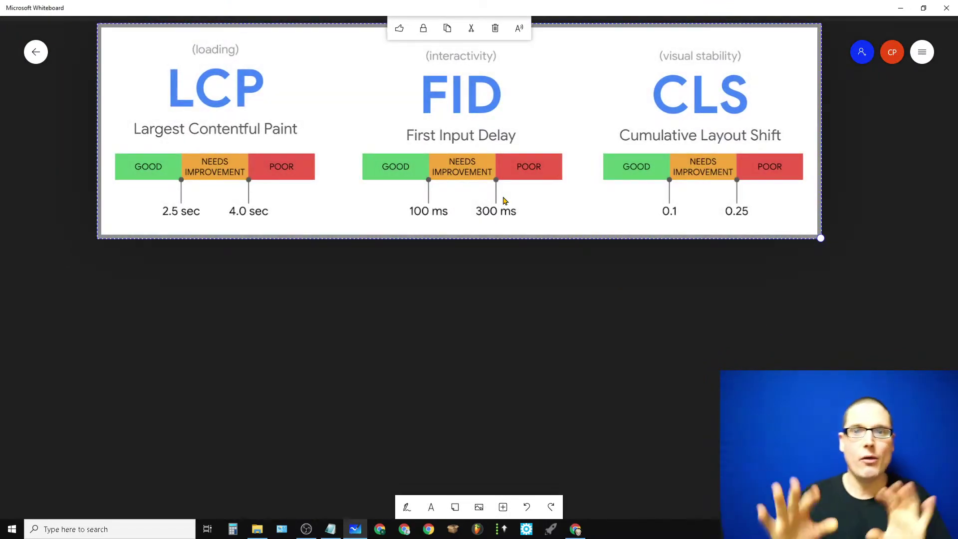
scroll(364, 329, "down", 2)
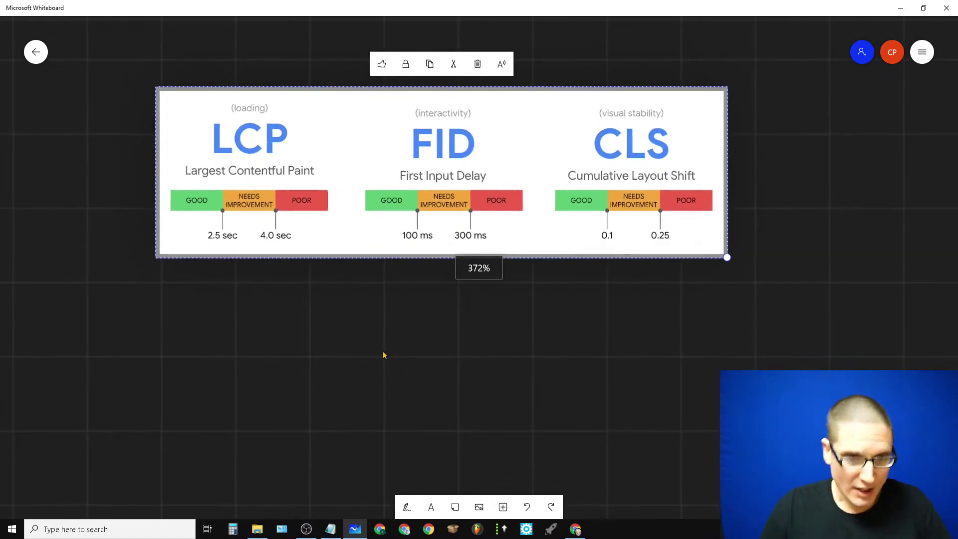
left_click(237, 282)
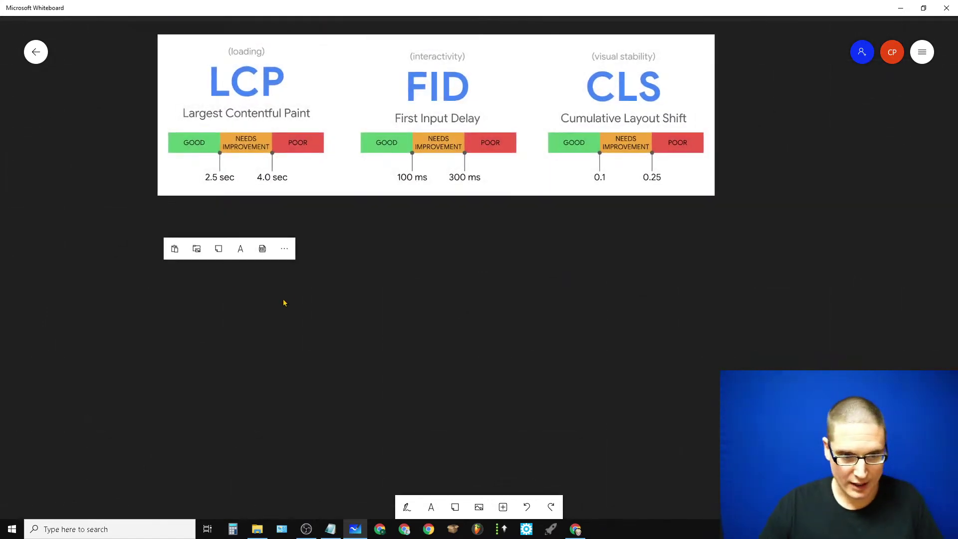
left_click(241, 248)
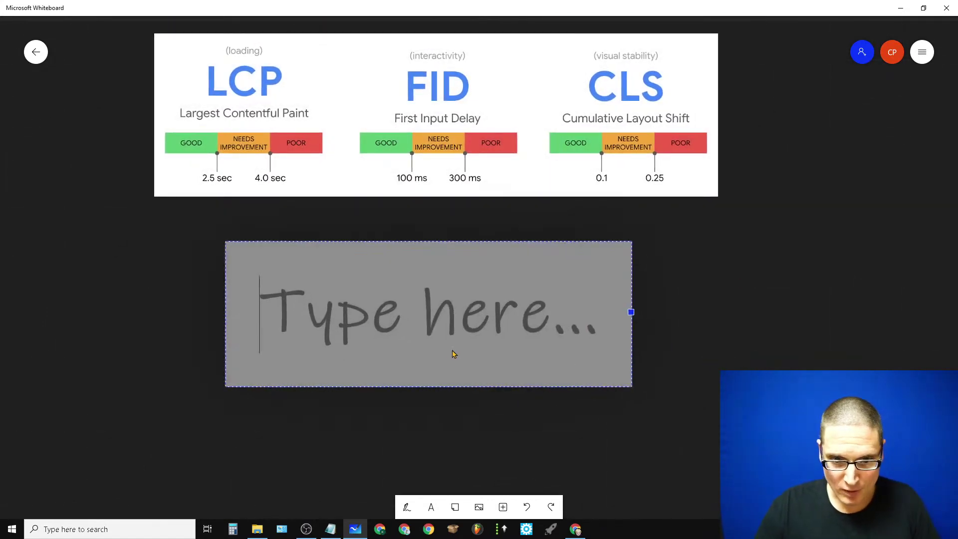
Try a white board background, then set the background colour to light purple
left_click(922, 52)
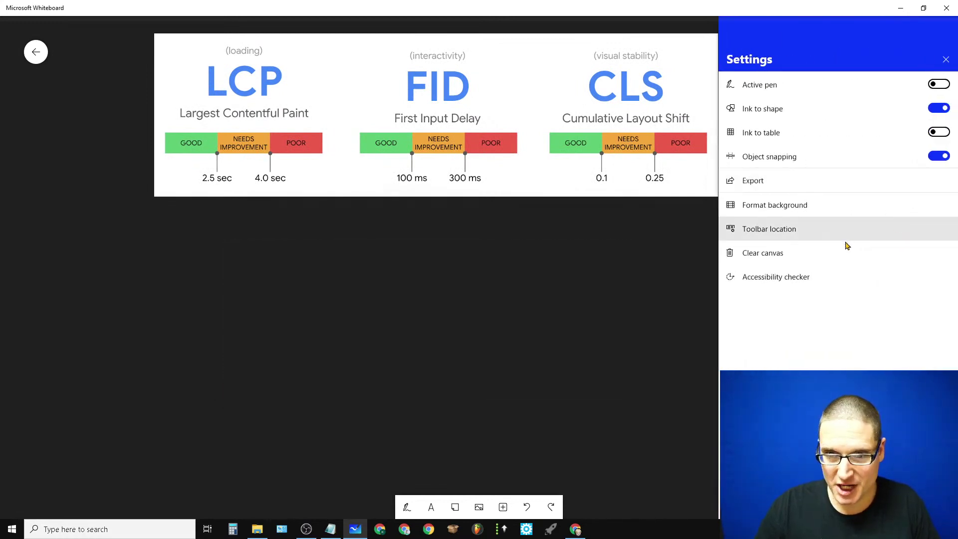
left_click(792, 206)
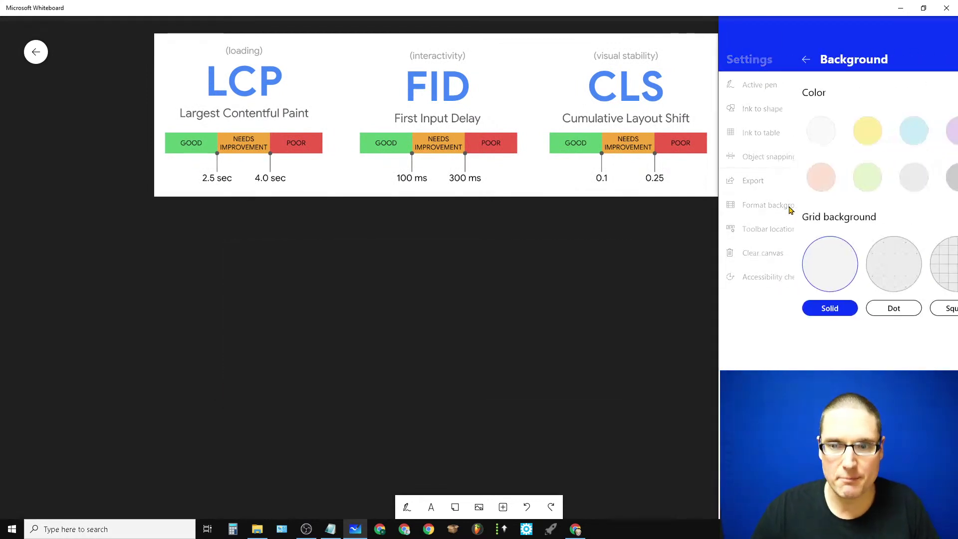
left_click(746, 130)
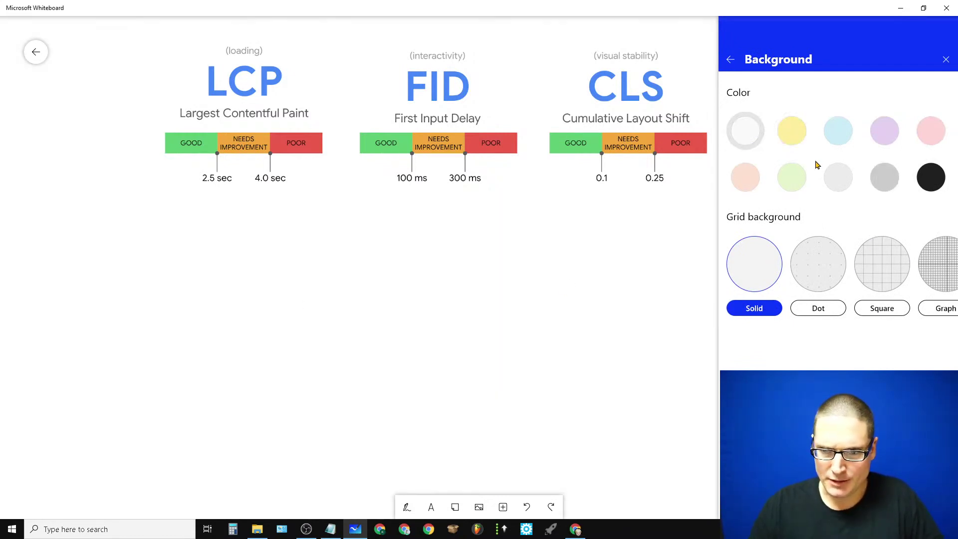
left_click(883, 131)
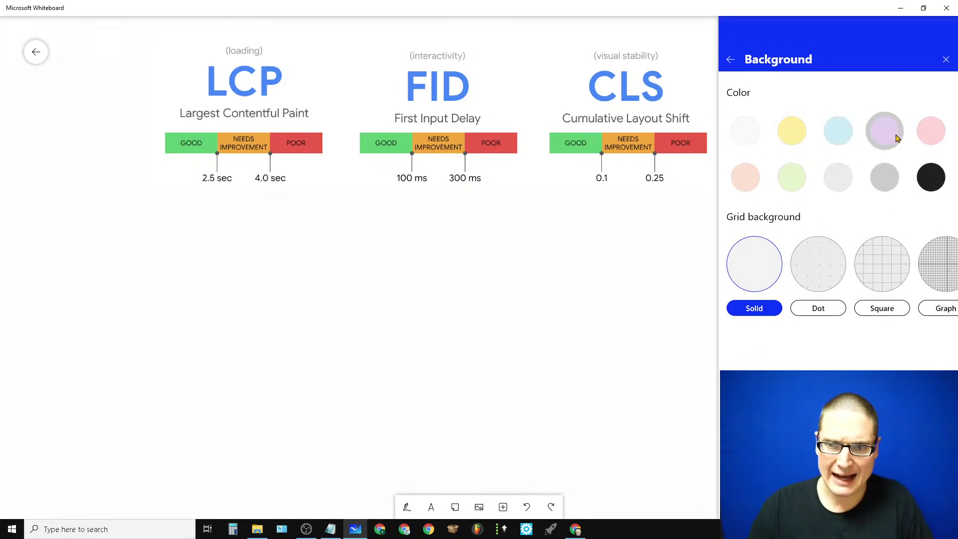
Add a text box in the empty area below the LCP, FID and CLS chart and start it with "1."
right_click(230, 278)
left_click(242, 255)
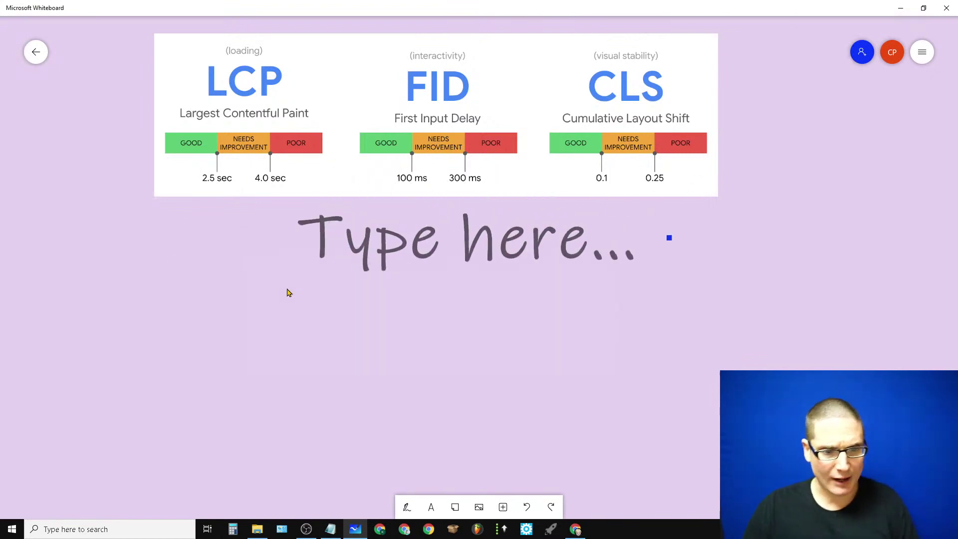
type("1.")
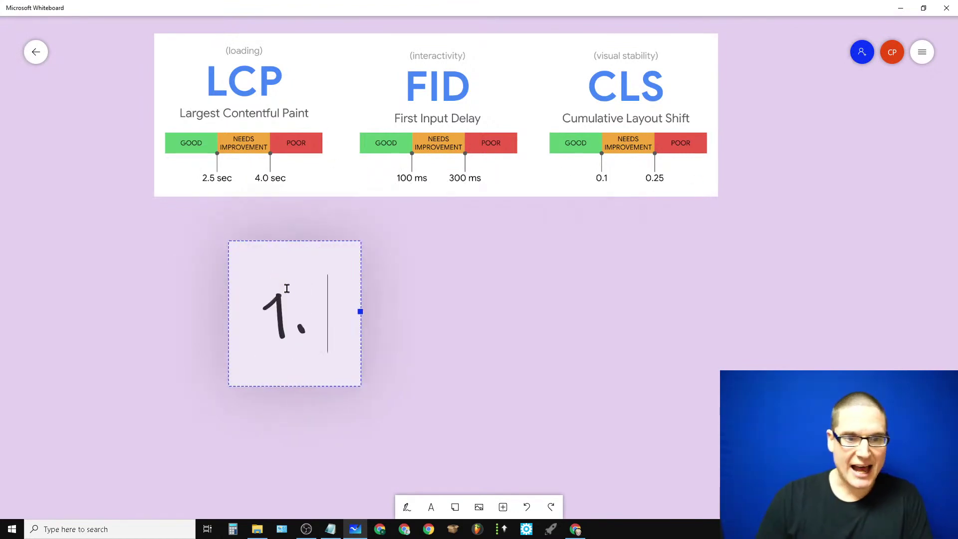
Move the Core Web Vitals chart higher on the board and place the "1." text just below its LCP section
scroll(407, 405, "down", 1)
scroll(407, 404, "down", 1)
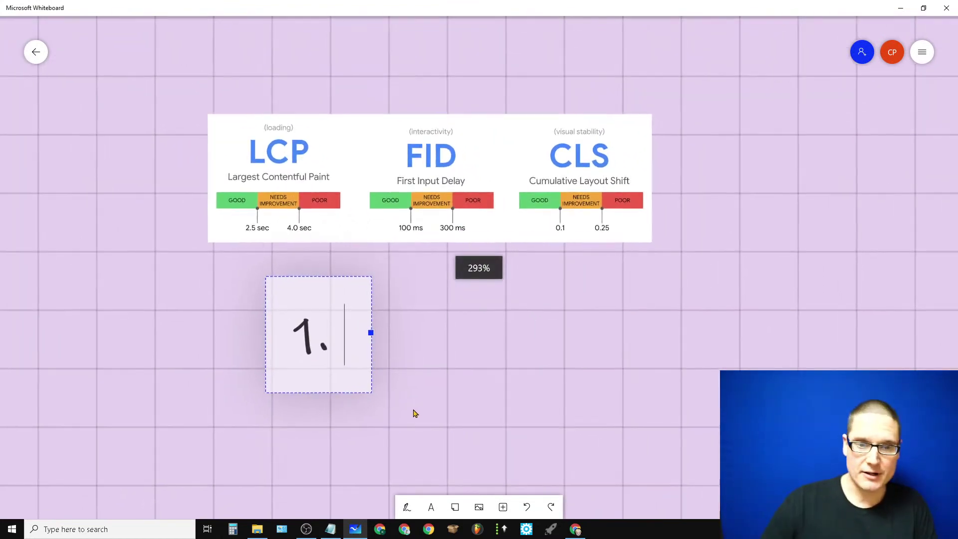
scroll(408, 413, "down", 1)
left_click(355, 192)
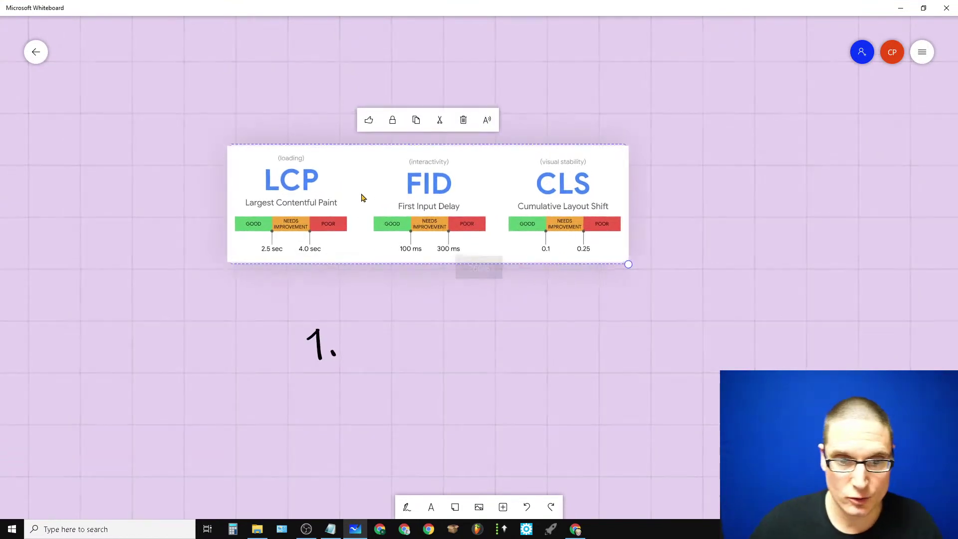
left_click_drag(364, 197, 364, 83)
left_click(334, 359)
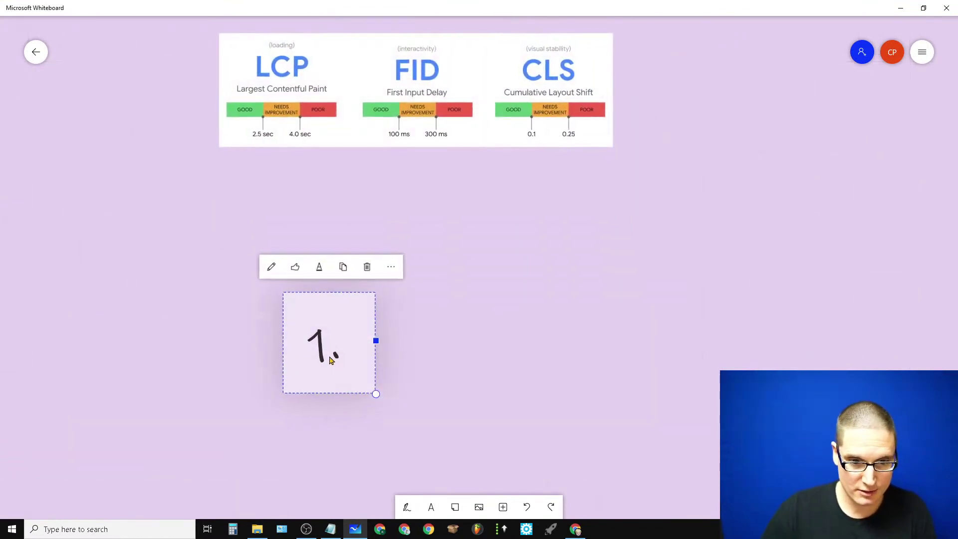
mouse_move(331, 353)
left_mouse_down()
mouse_move(331, 314)
mouse_move(282, 230)
mouse_move(270, 231)
left_mouse_up()
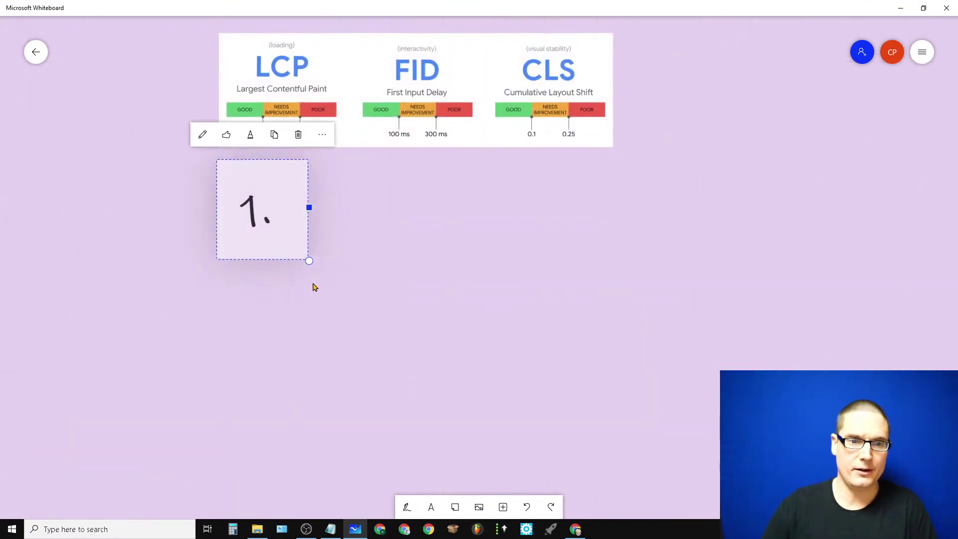
Complete the "1." text as "1. wp rocket" and add a second line reading "1a. smush pro"
scroll(312, 284, "down", 2)
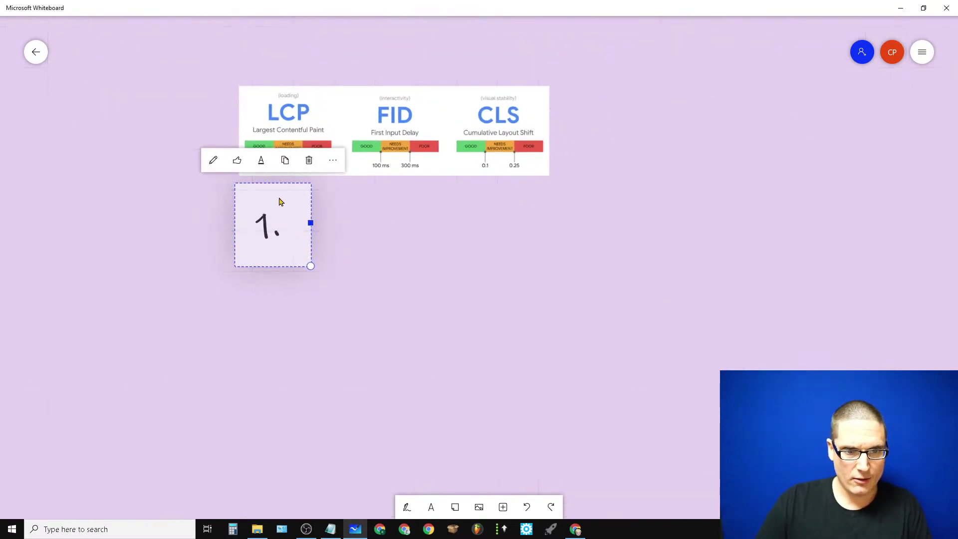
left_click(213, 161)
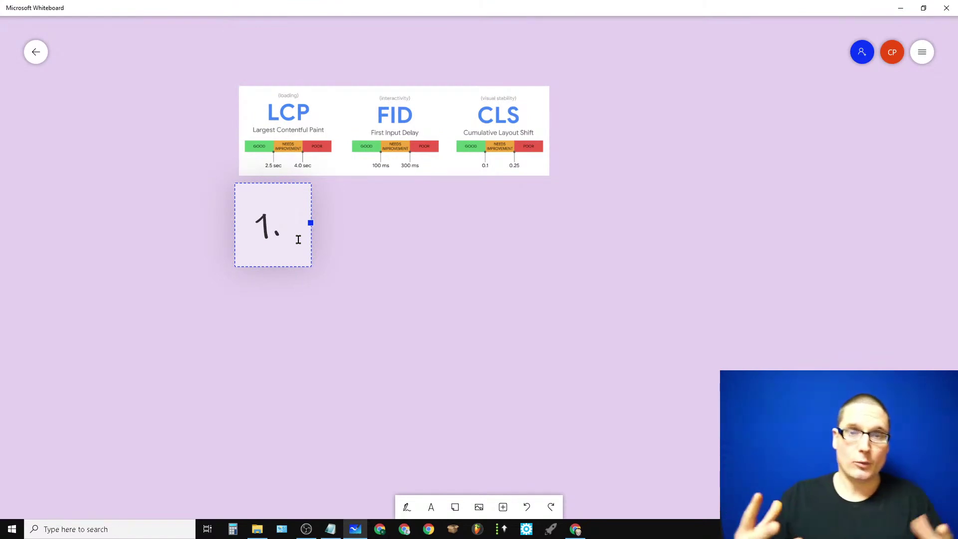
type("wp rocket")
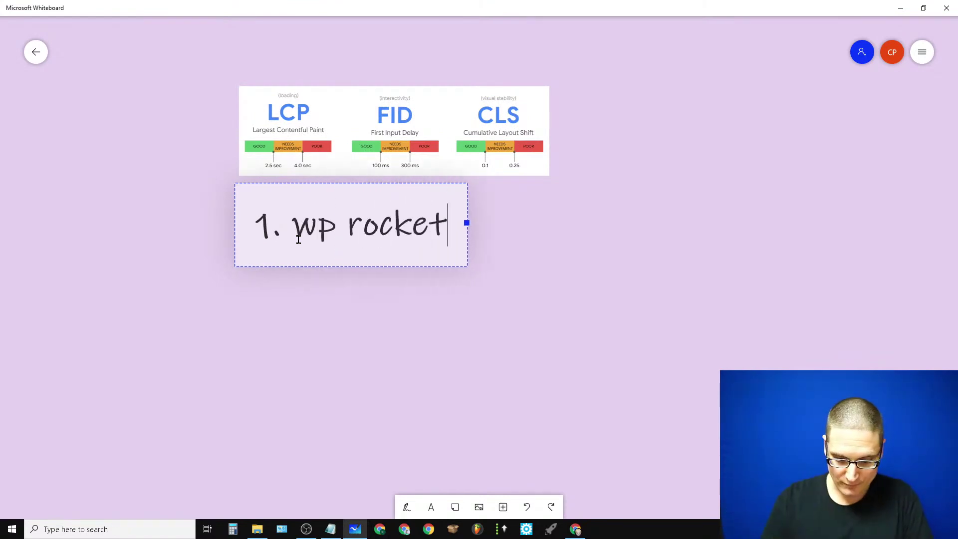
key("Return")
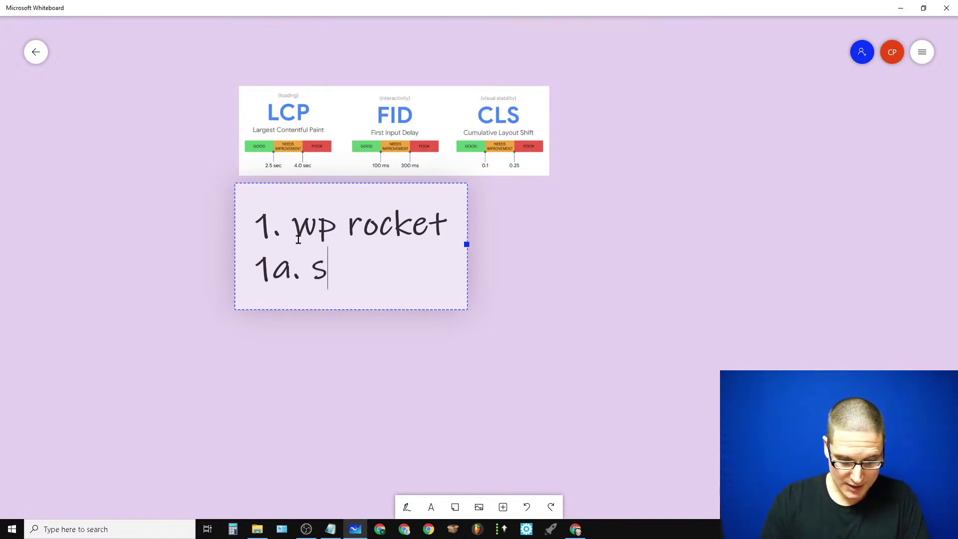
type("1a. smush pro")
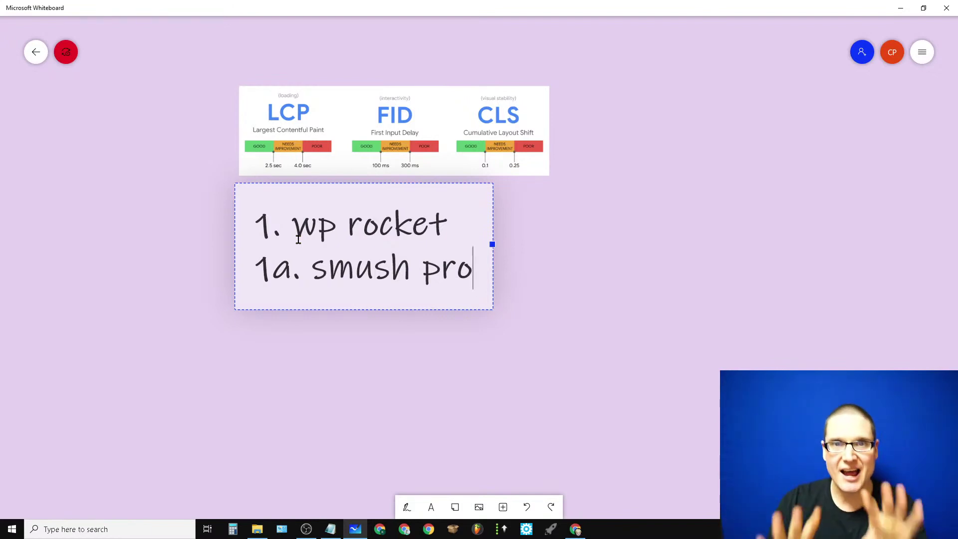
Move the Core Web Vitals chart and the wp rocket text further up to free space below for another list
right_click(281, 339)
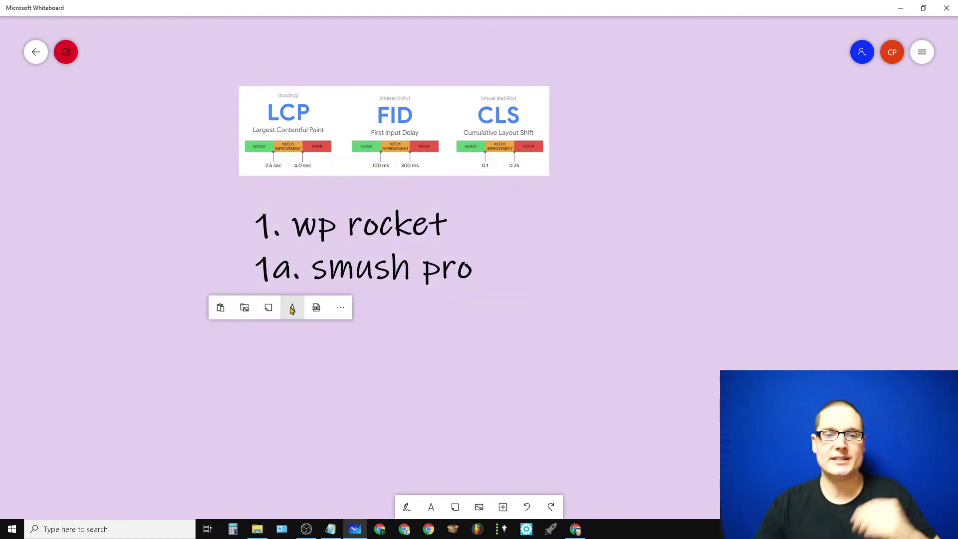
left_click(293, 310)
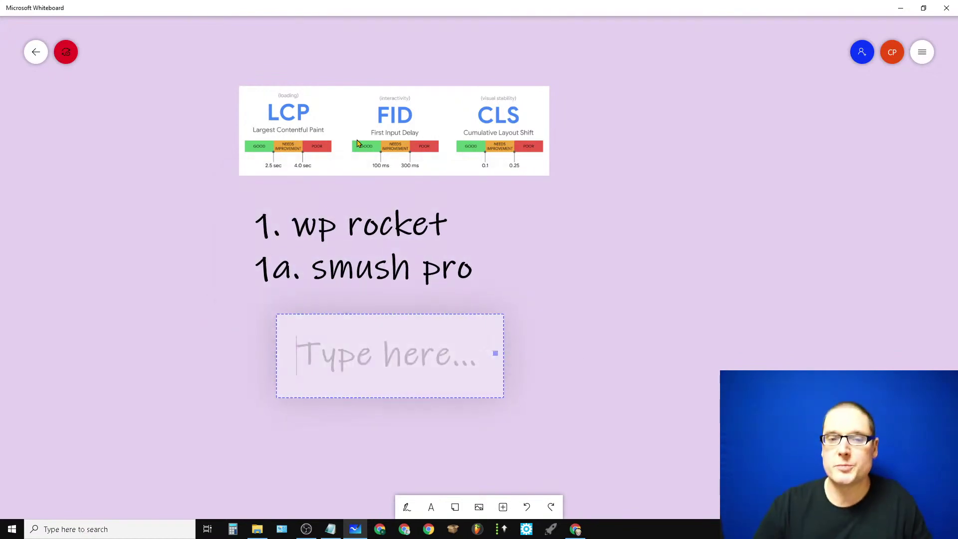
left_click(350, 144)
left_click_drag(350, 143, 335, 85)
left_click(342, 214)
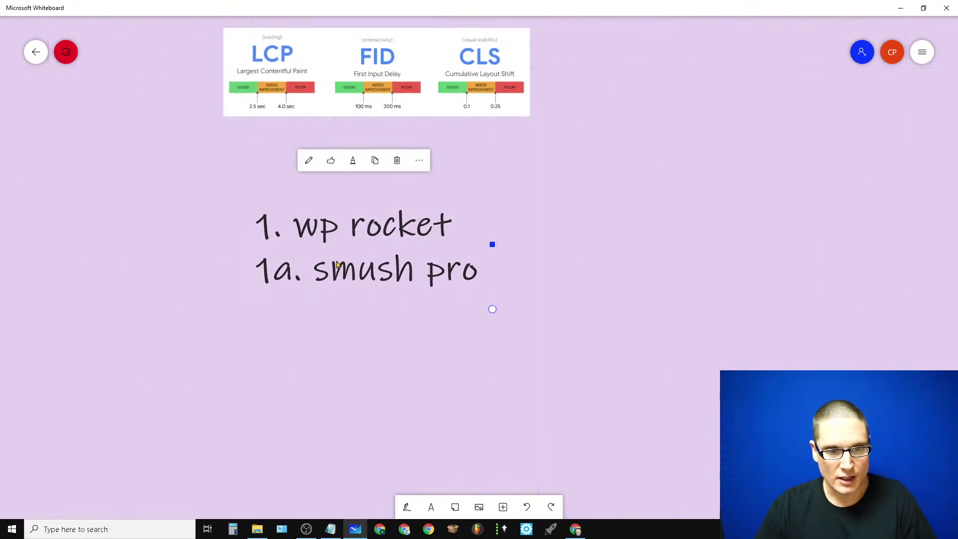
left_click_drag(347, 252, 337, 205)
left_click(271, 306)
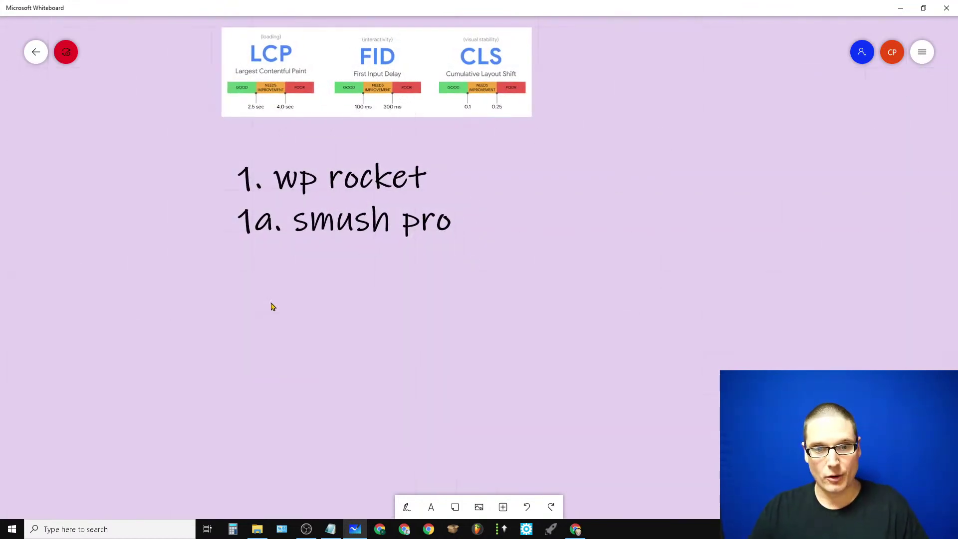
Add a separate text box below the "1a. smush pro" line with the entry "1. images - webp"
right_click(272, 306)
left_click(282, 271)
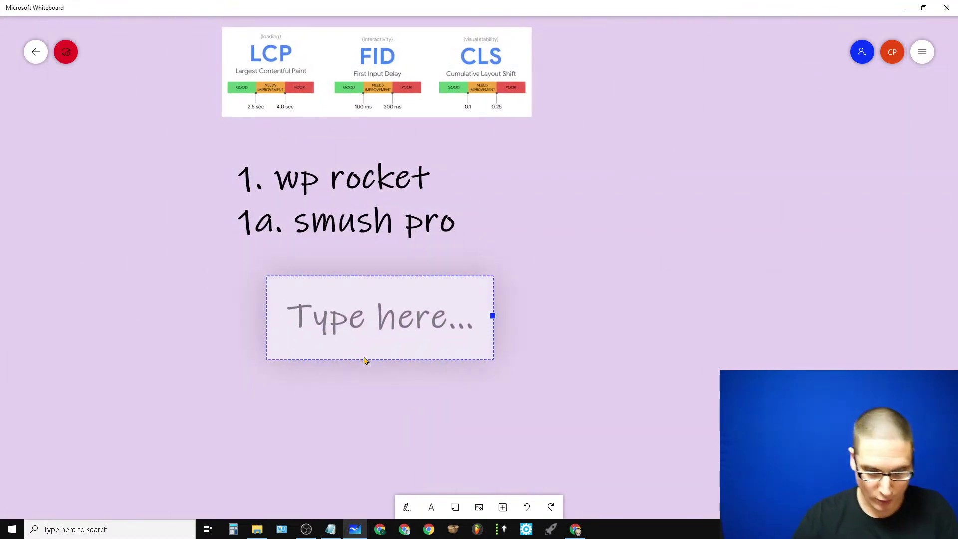
type("1. w")
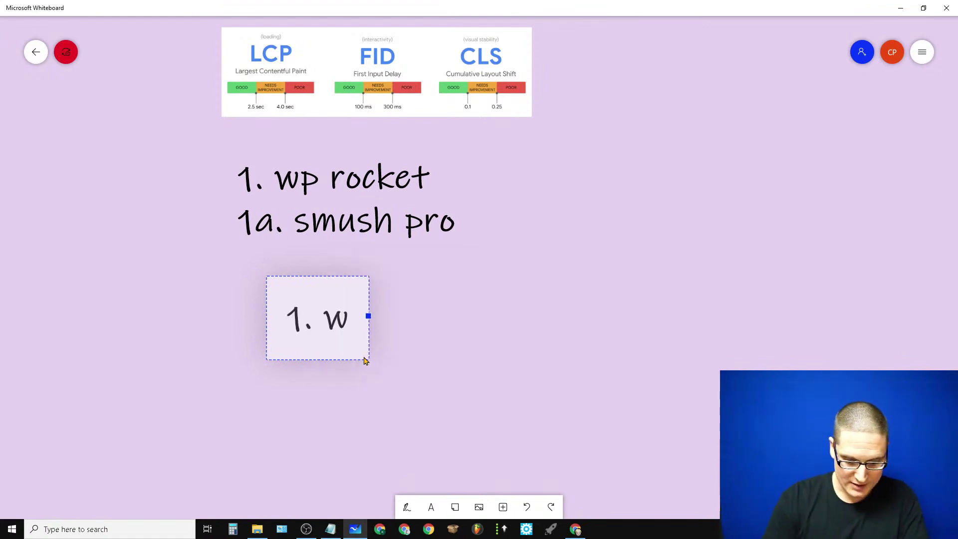
key("BackSpace")
type("images - we")
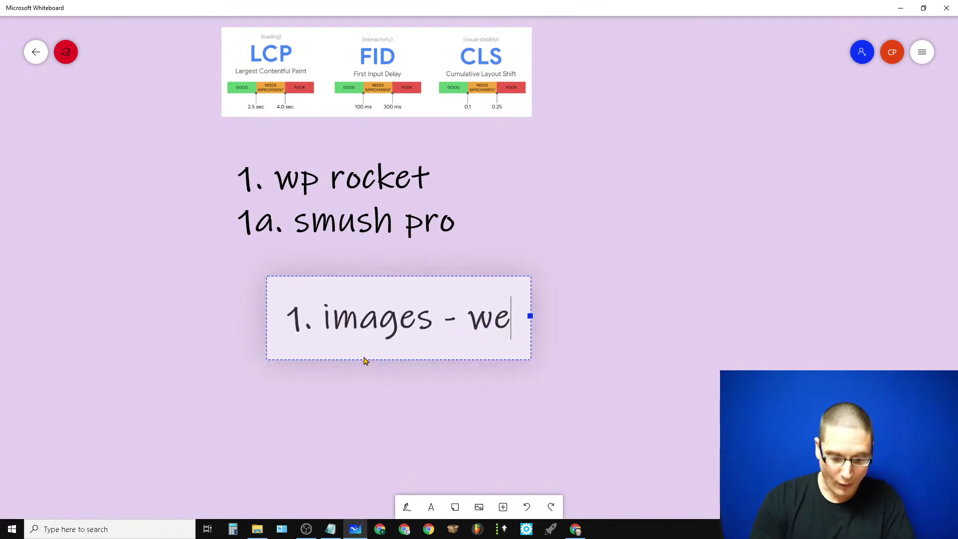
type("bp")
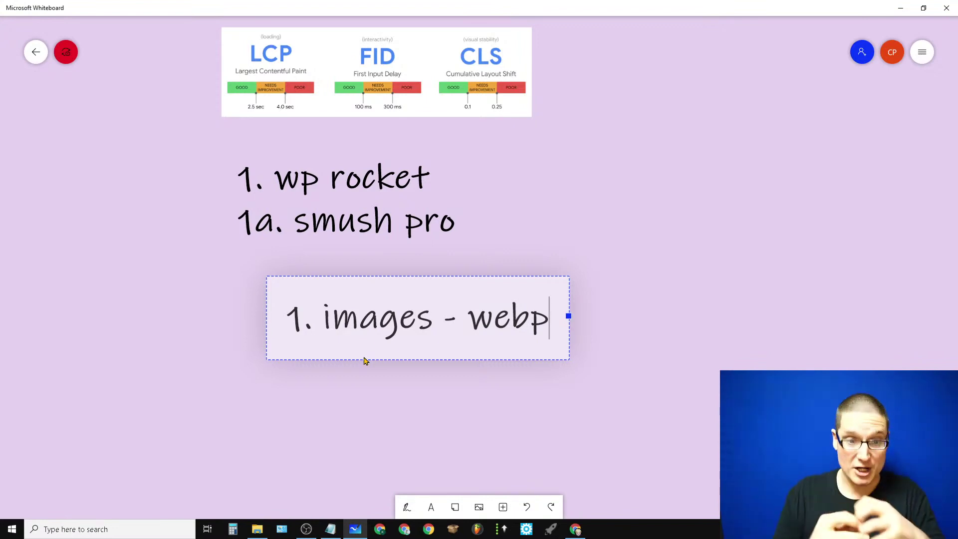
Continue the lower list with the lines "2. litespeed cache" and "3. jquery manger"
key("Return")
type("2. l")
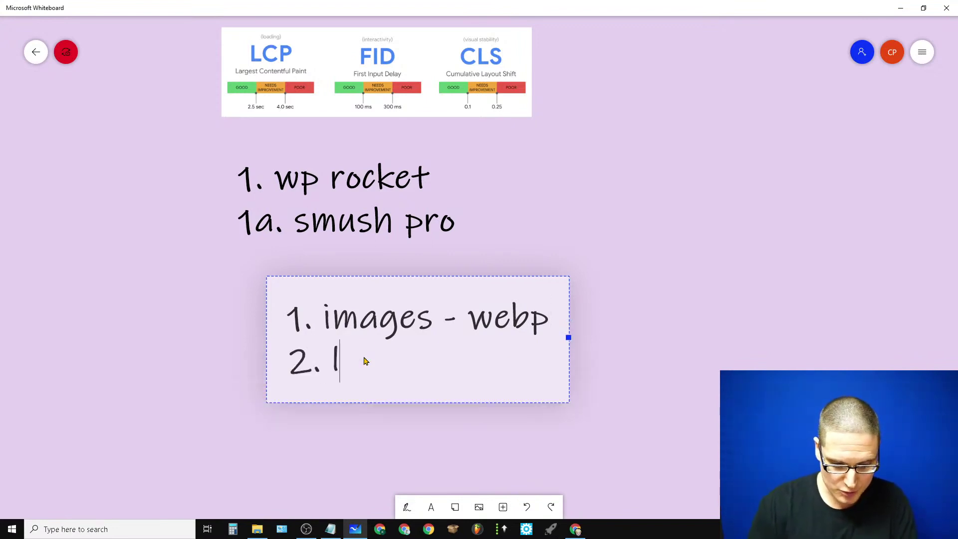
type("itespeed cache")
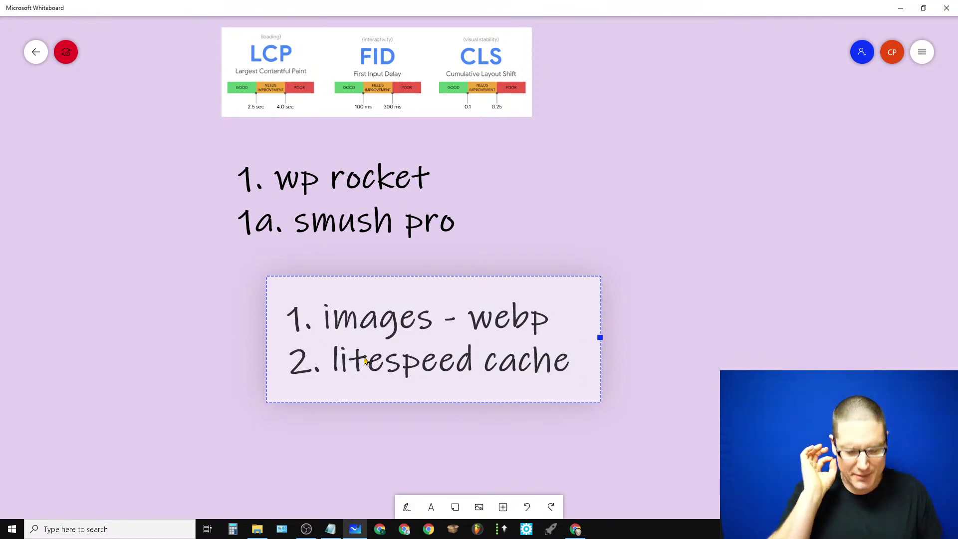
key("Return")
type("3.")
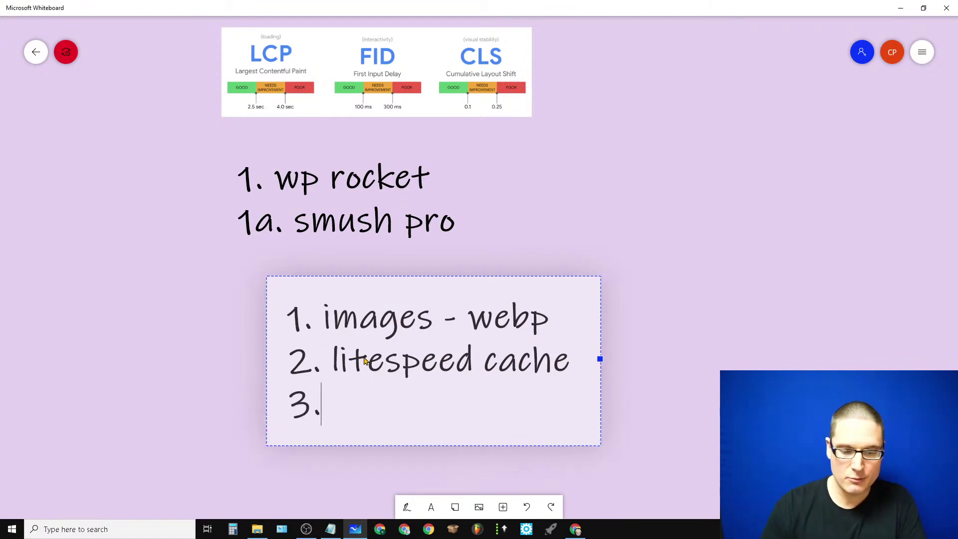
type(" jque")
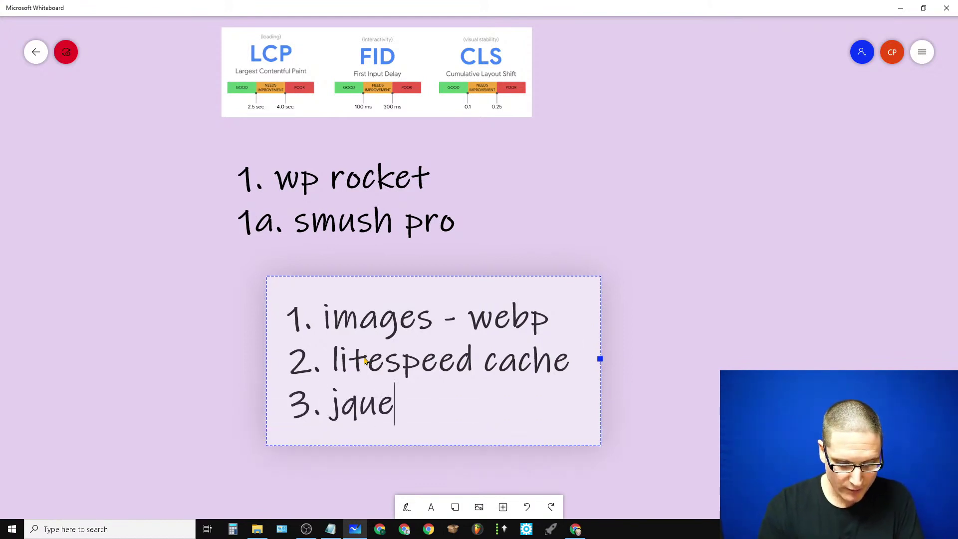
type("ry manger")
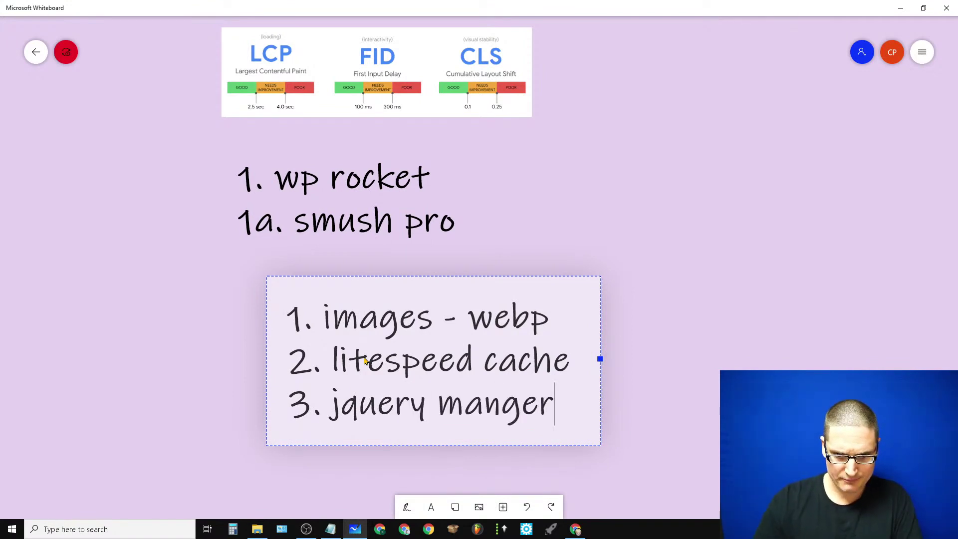
Extend the lower list with the lines "4. clearfy" and "5. flying pages", and bring the whole list into view
key("Return")
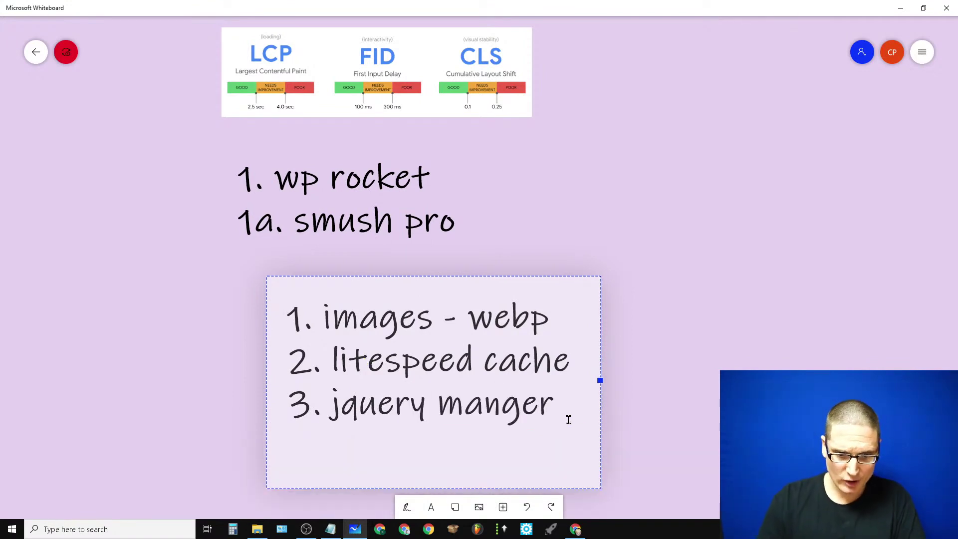
type("4.")
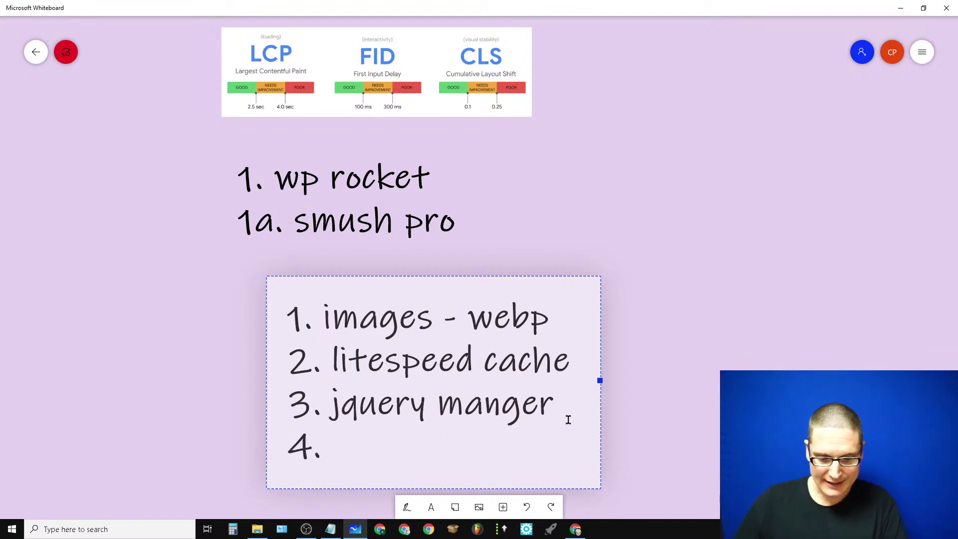
type(" clearfy")
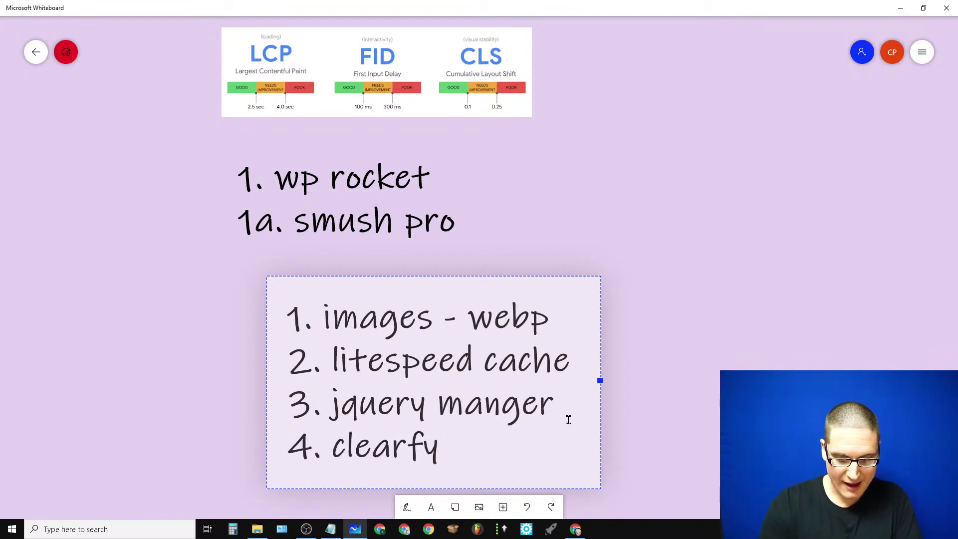
key("Return")
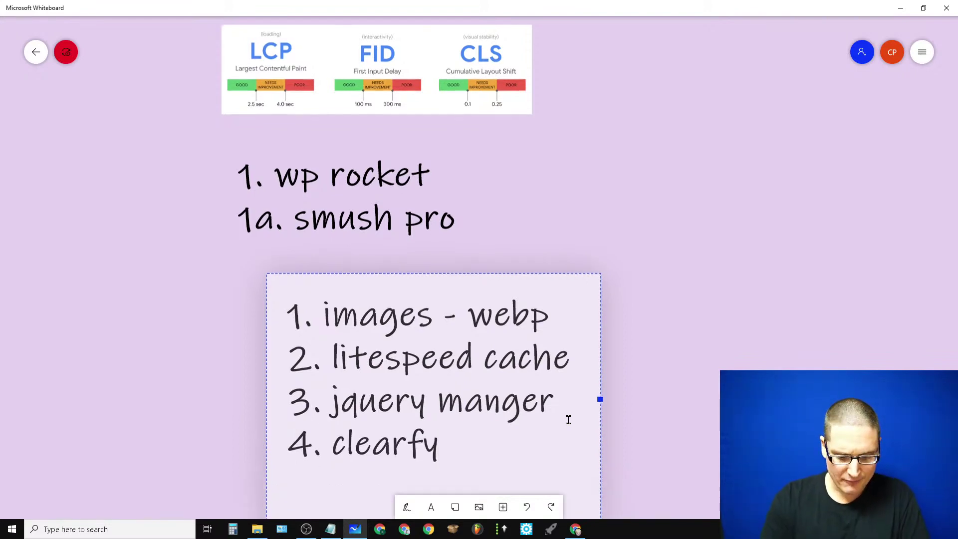
type("5. fl")
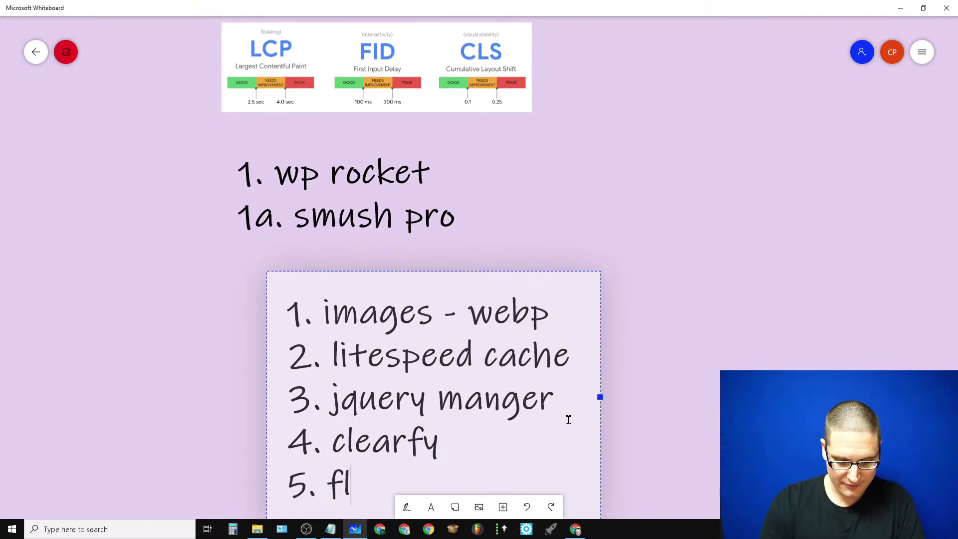
type("ying pages")
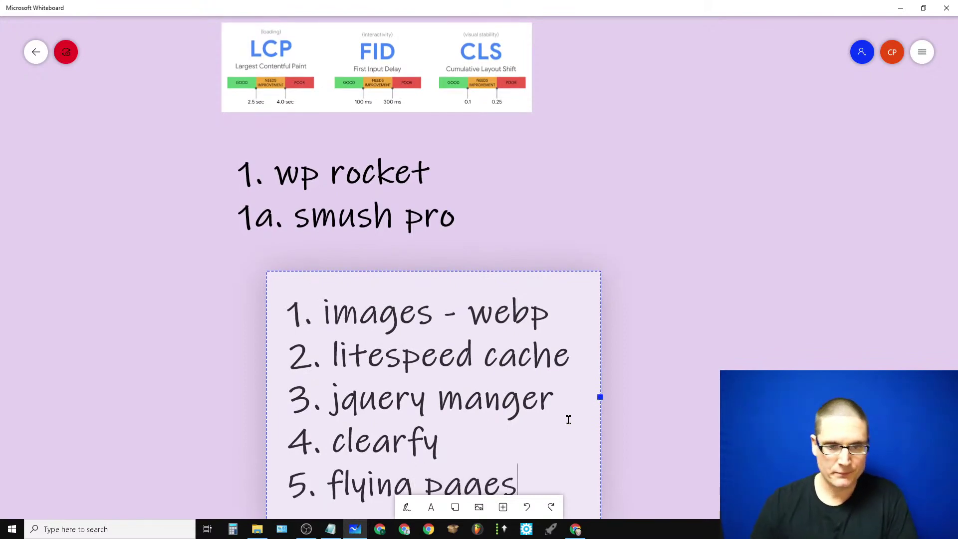
scroll(564, 327, "up", 3)
scroll(564, 328, "down", 2)
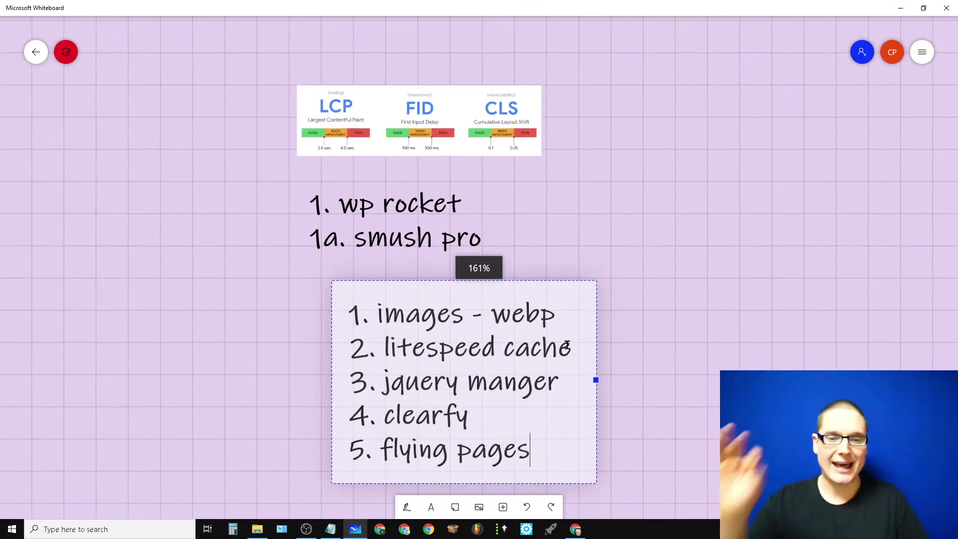